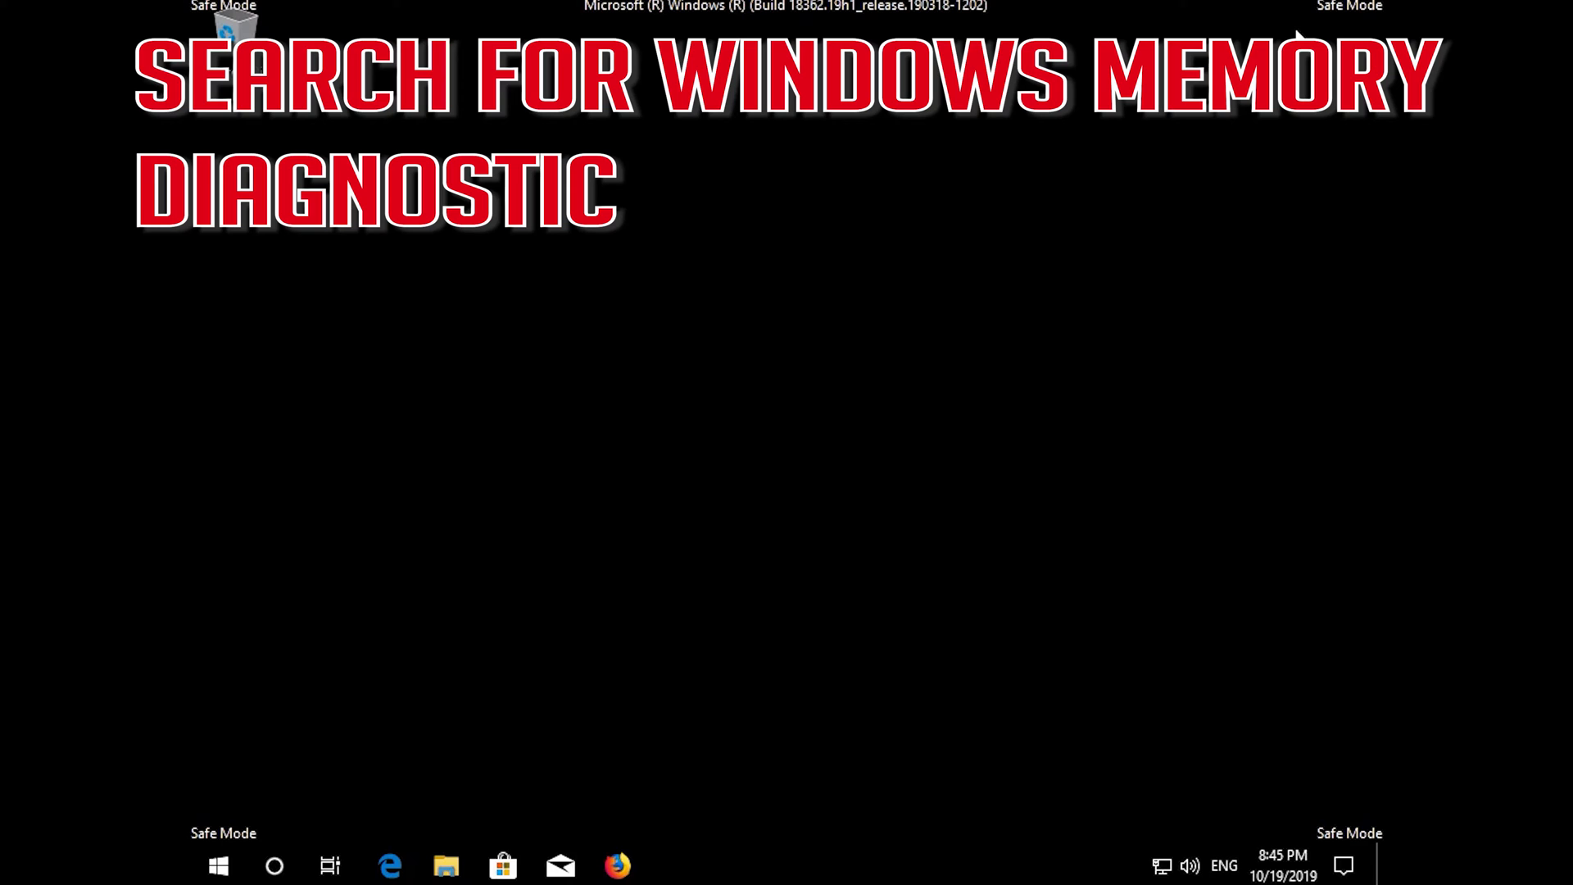
Find Windows Memory Diagnostic in Start search and restart now to check for memory problems
key("super")
key("super")
key("super")
type("memory")
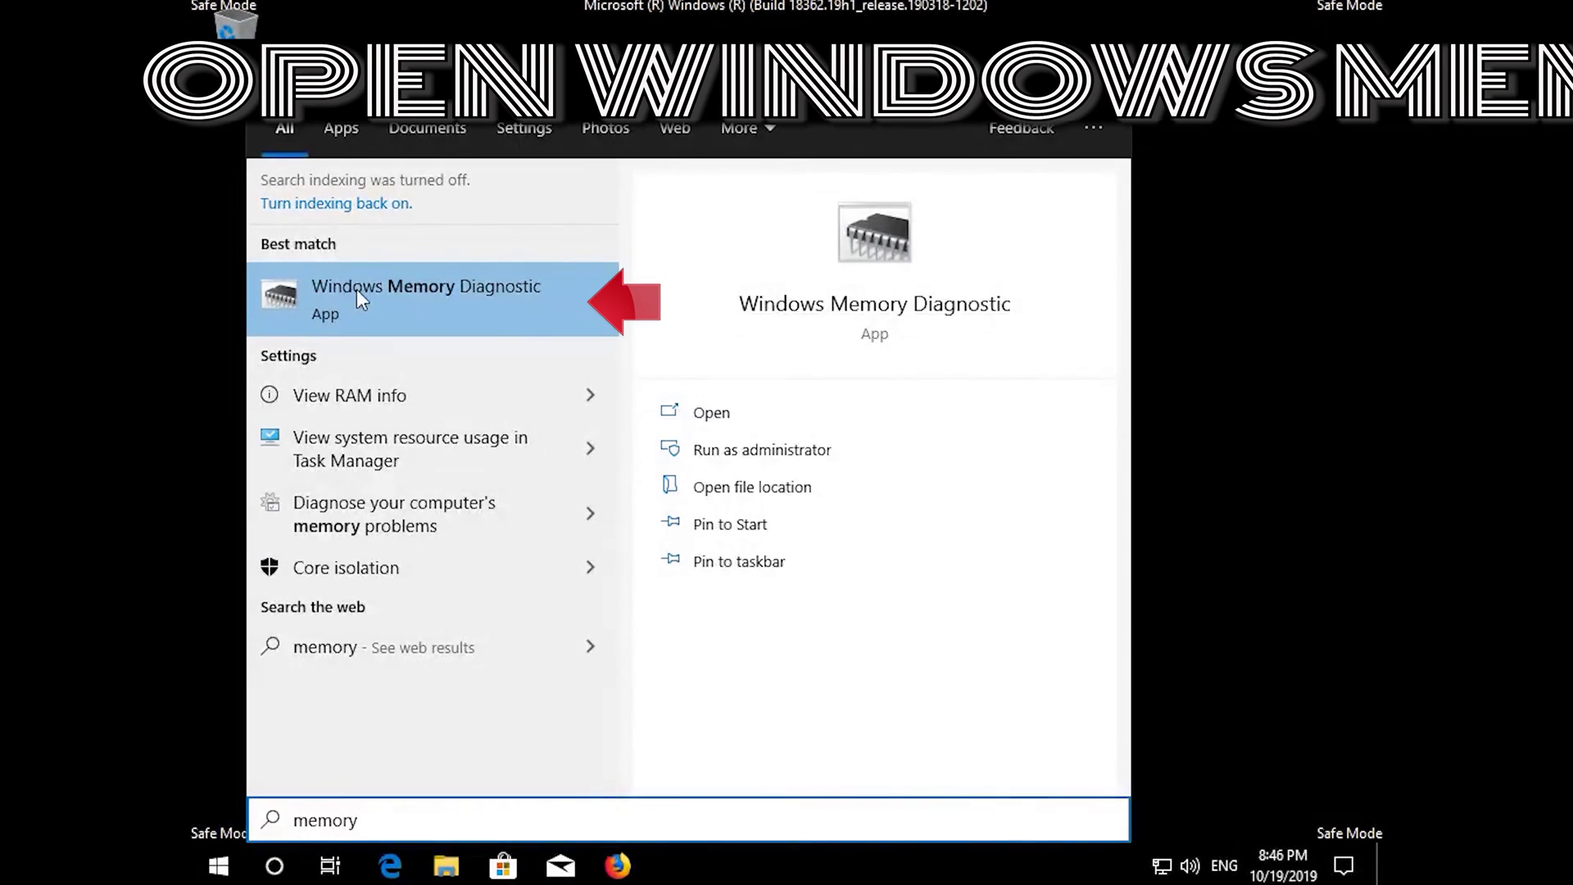
left_click(451, 305)
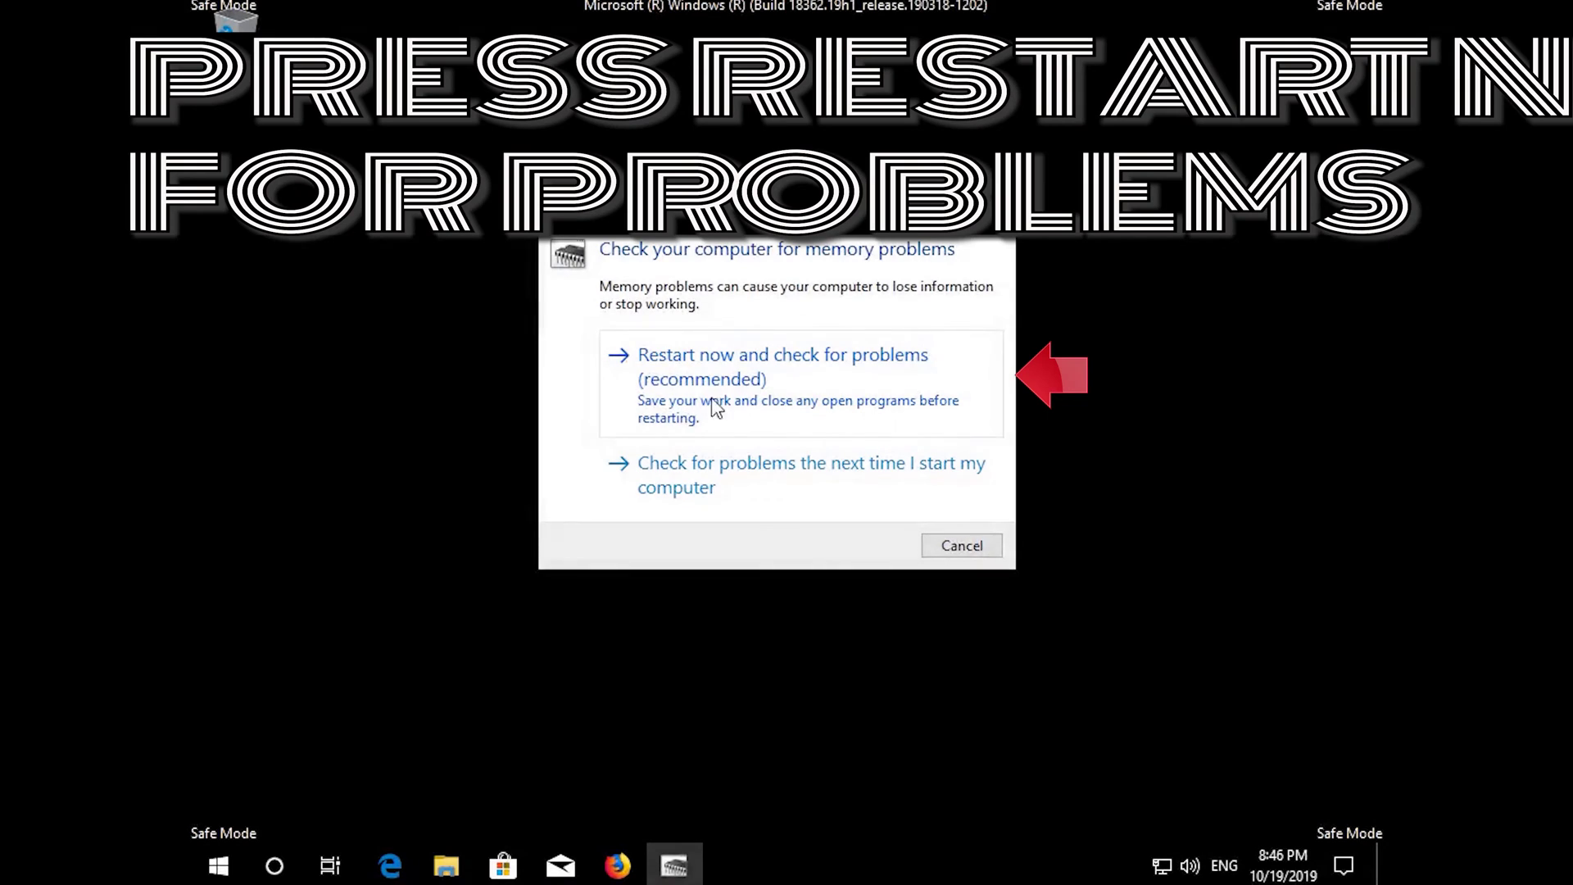
left_click(837, 410)
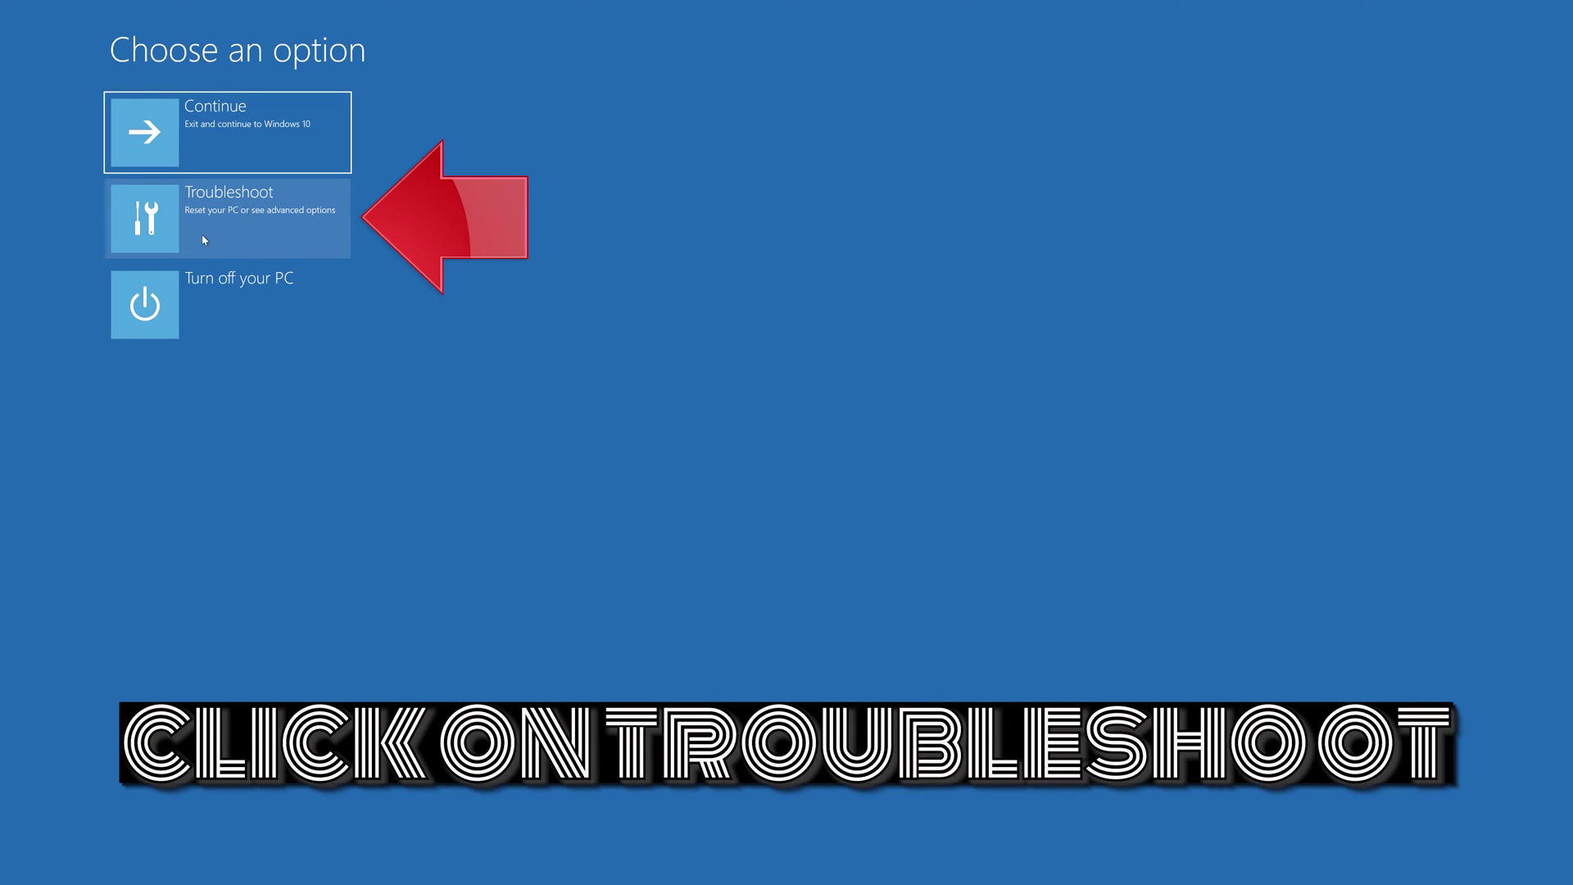
Run Startup Repair from Troubleshoot > Advanced options in the recovery environment
left_click(233, 221)
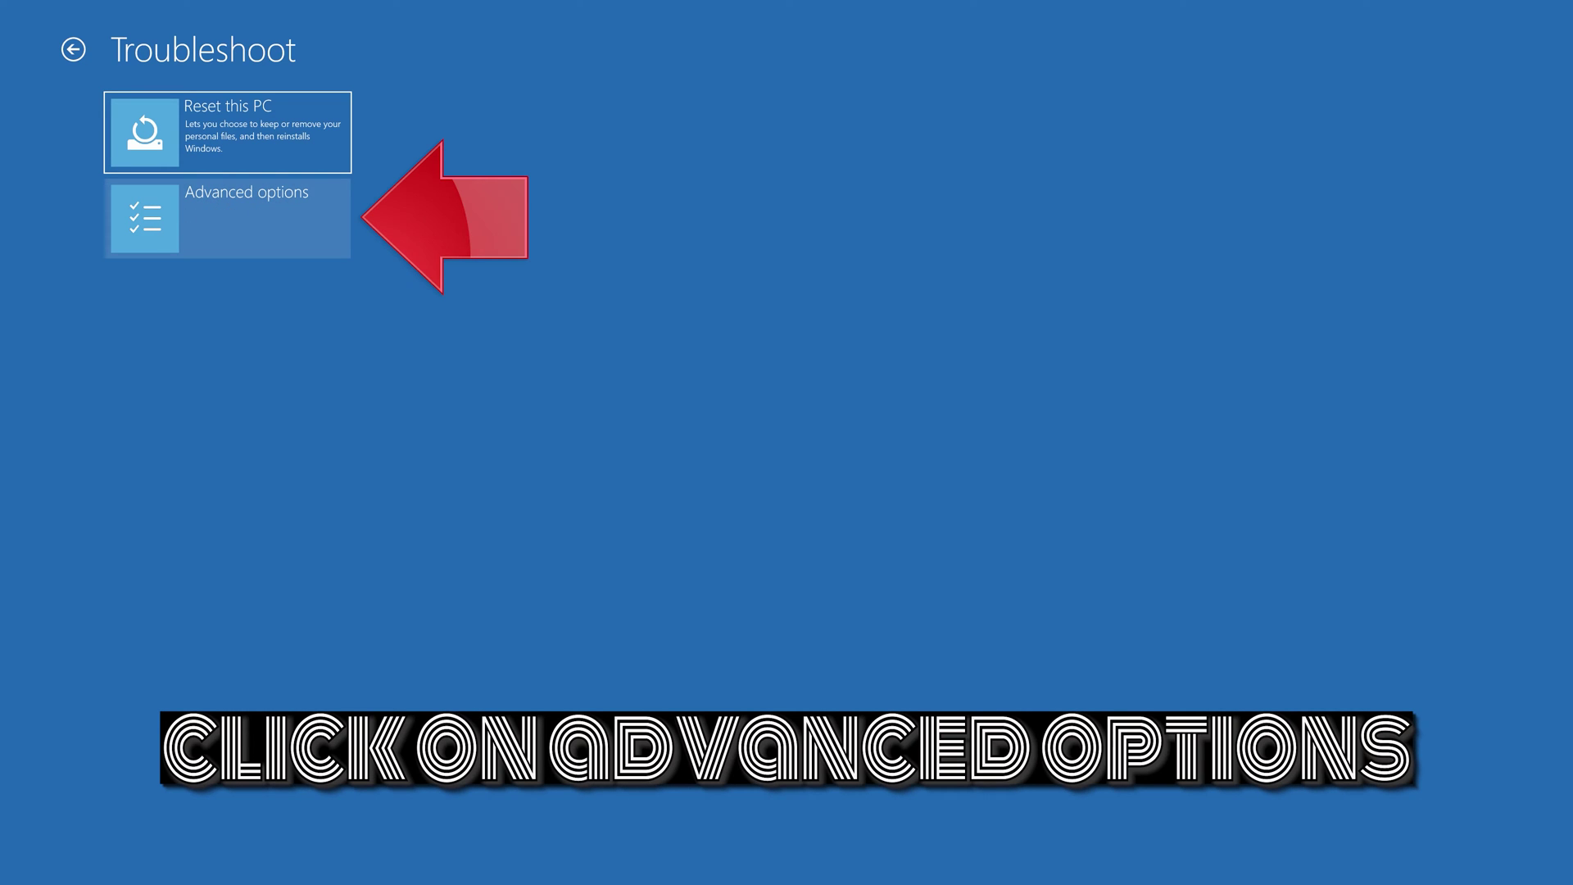
left_click(269, 221)
left_click(239, 96)
left_click(261, 128)
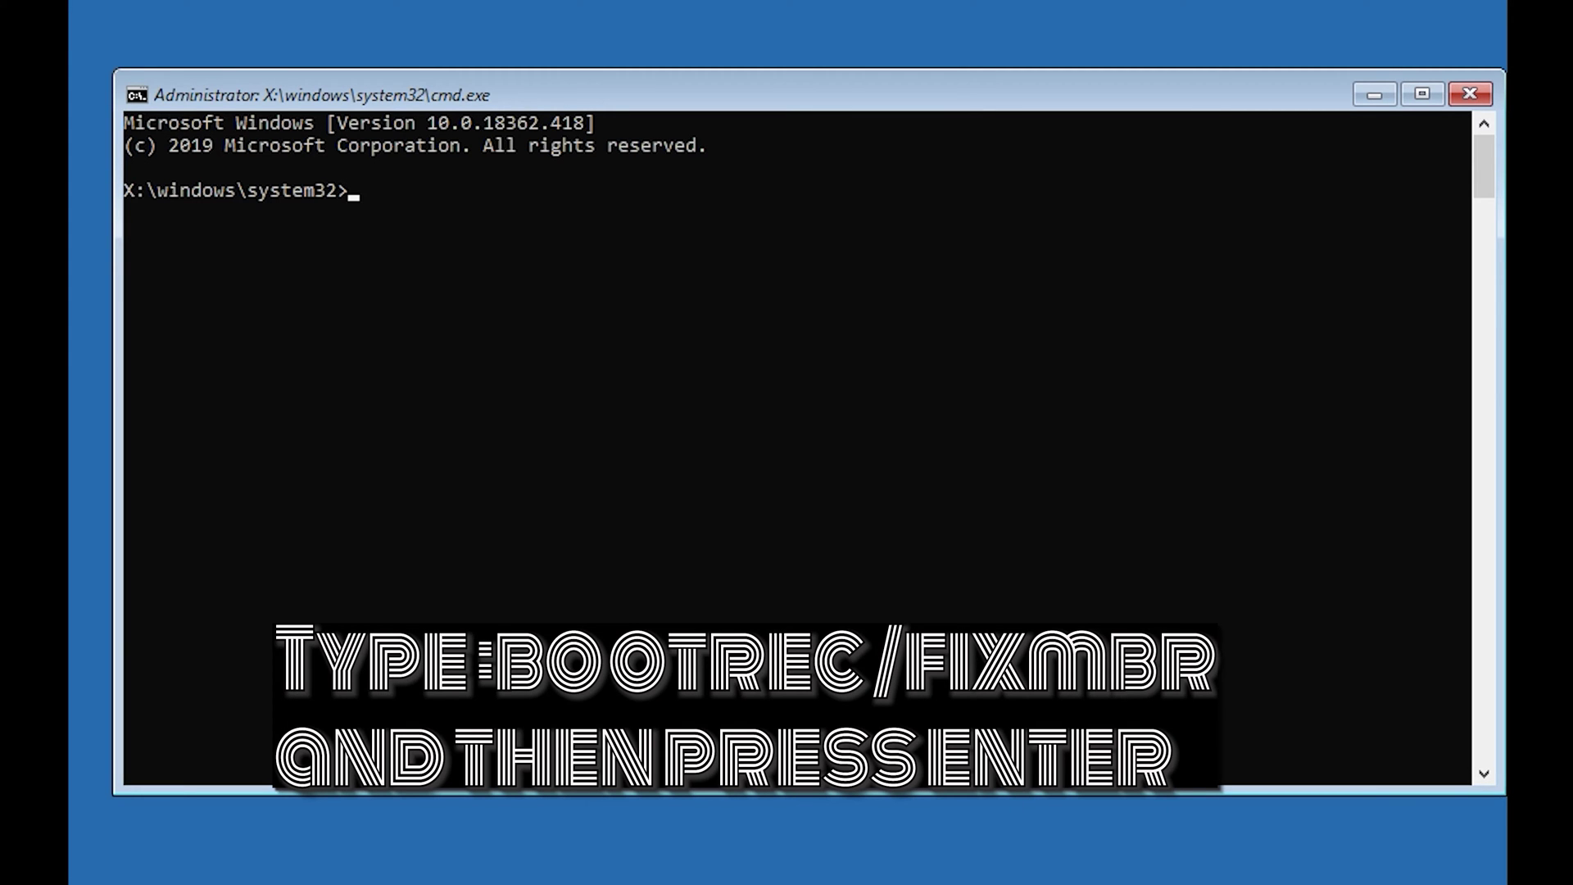
Run bootrec /fixmbr, bootrec /fixboot, then bootsect /nt60 sys to repair the boot code
type("bootrec /fixmbr")
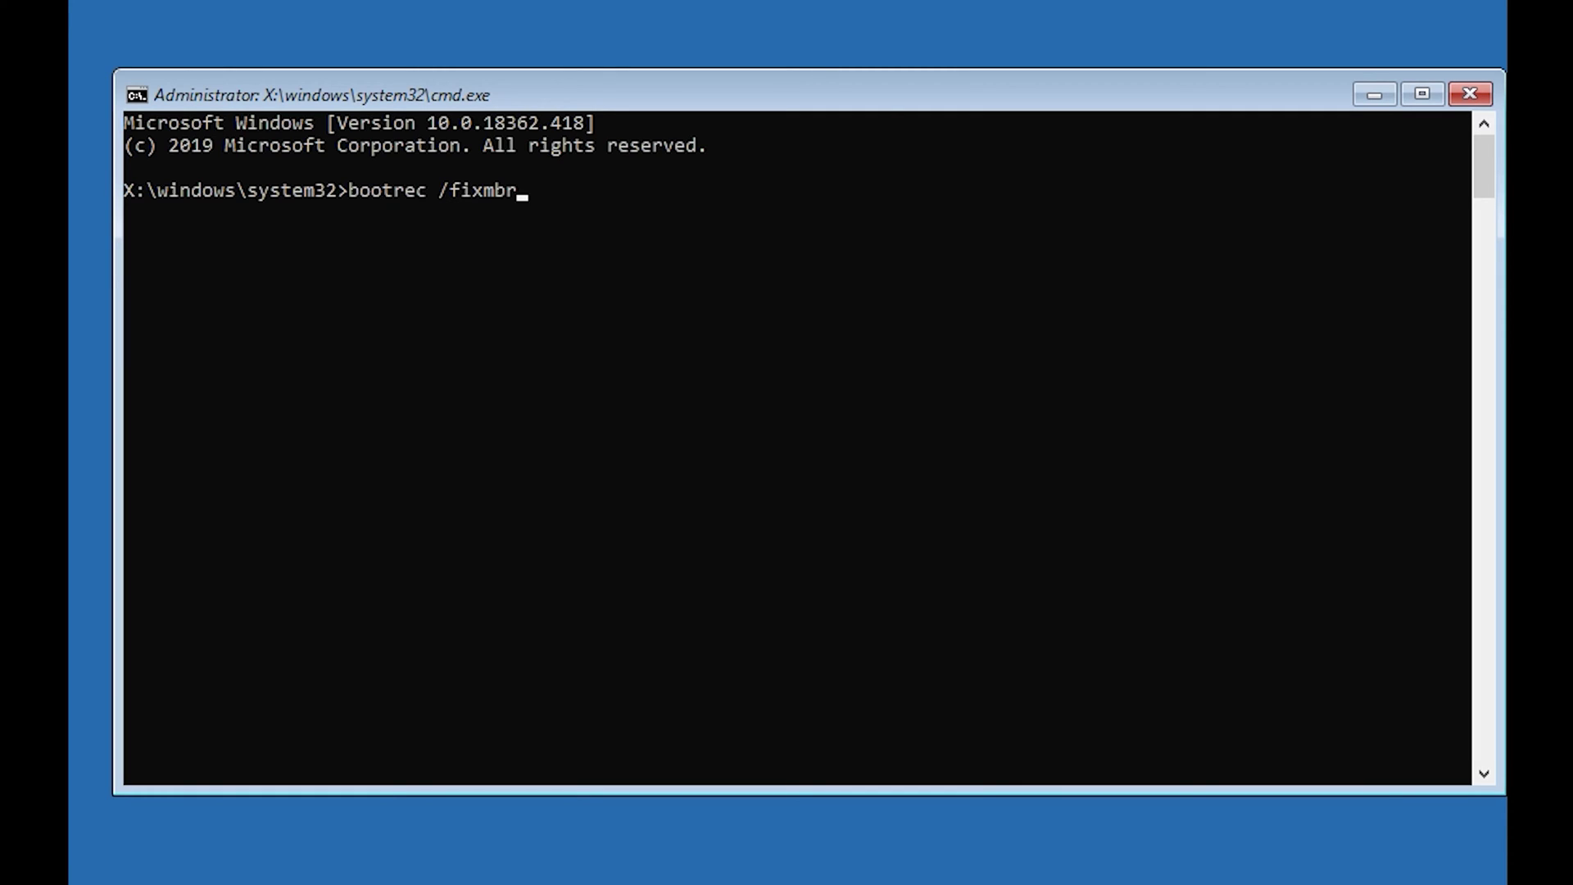
key("Return")
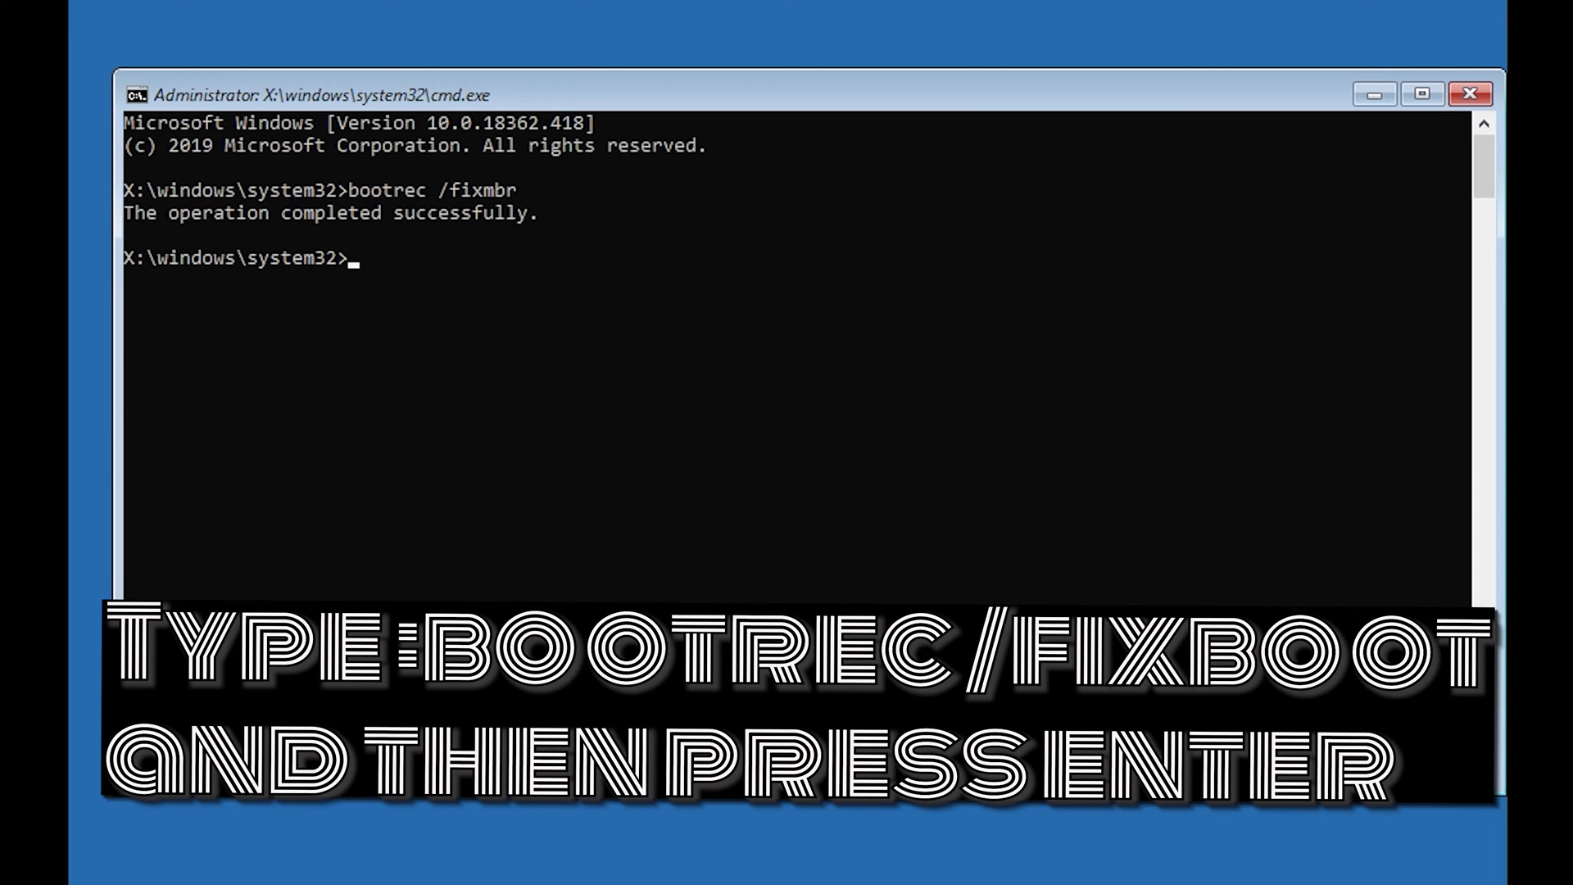
type("bootrec /fixboot")
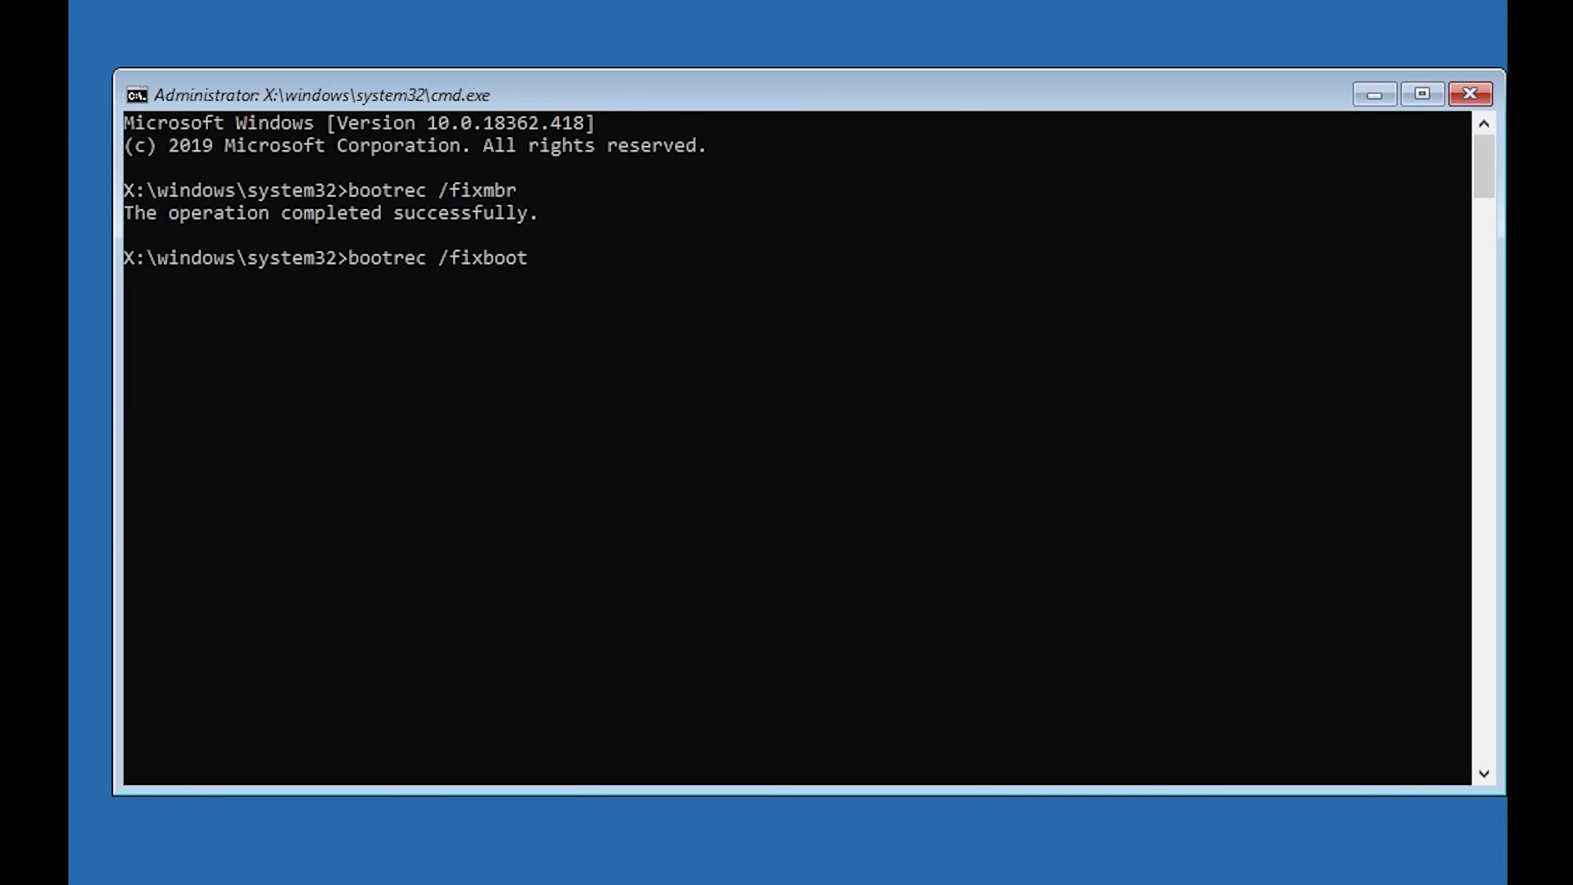
key("Return")
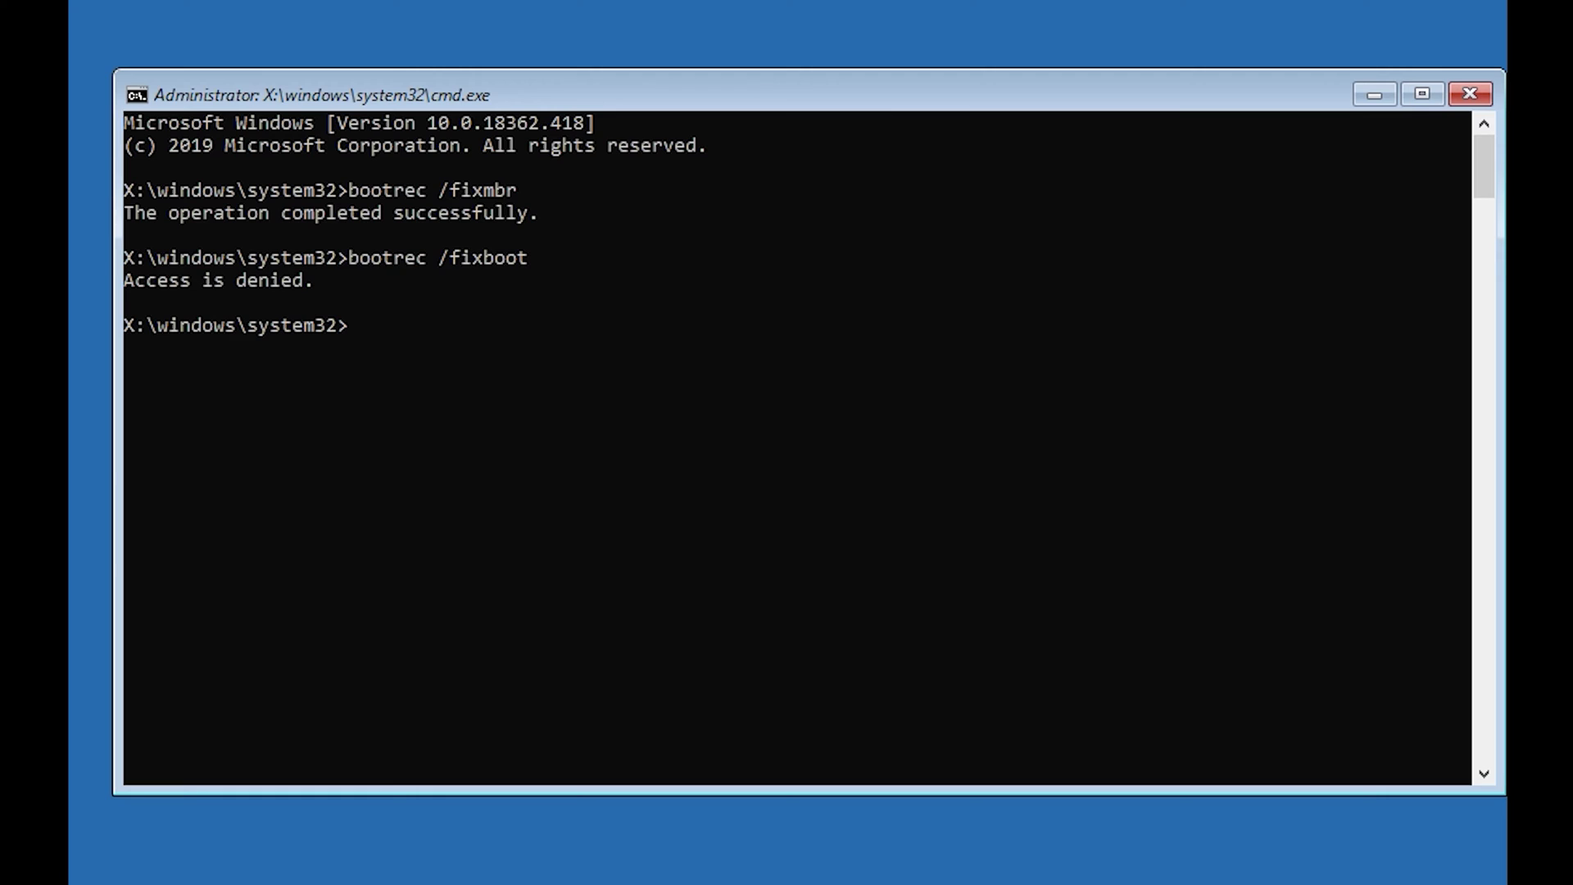
type("b")
type("t")
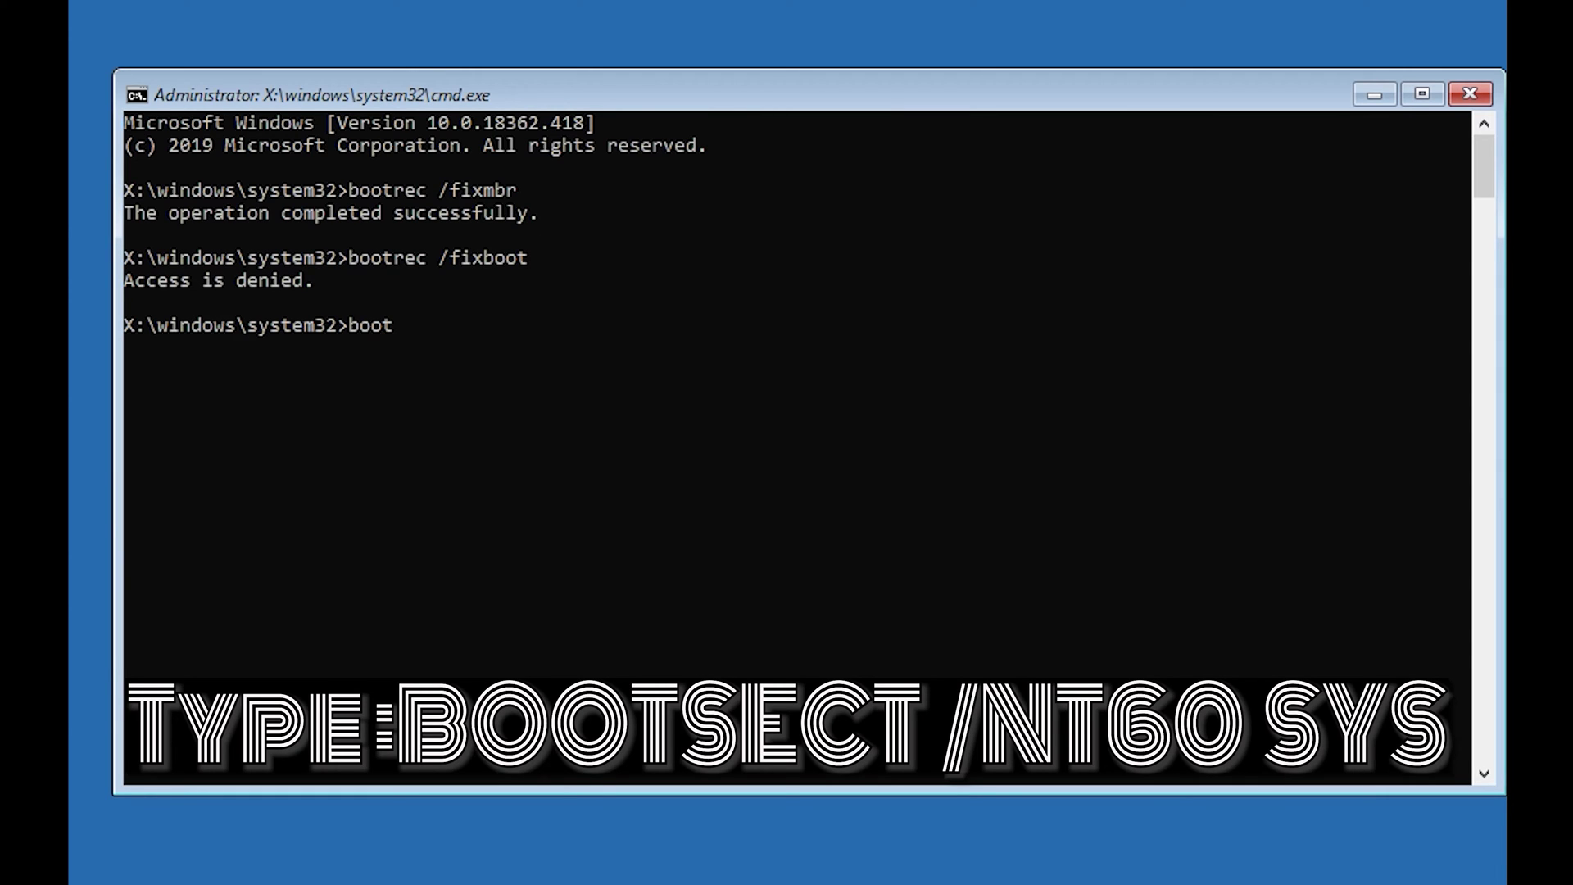
type("sect /nt60 sys")
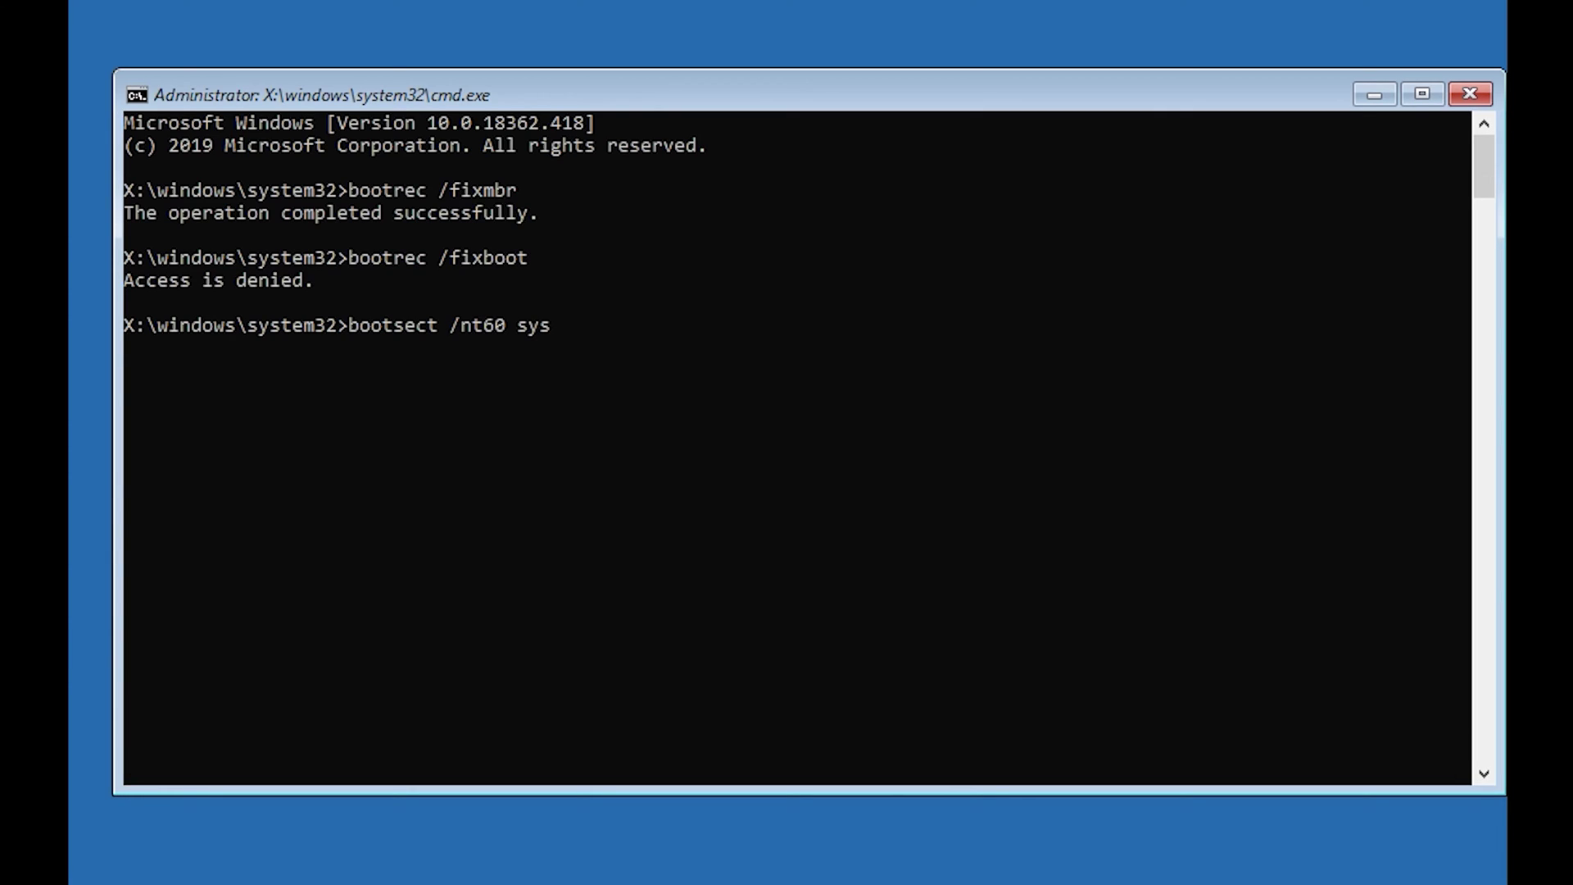
key("Return")
Rerun bootrec /fixboot, which now succeeds after the bootcode update
type("boot")
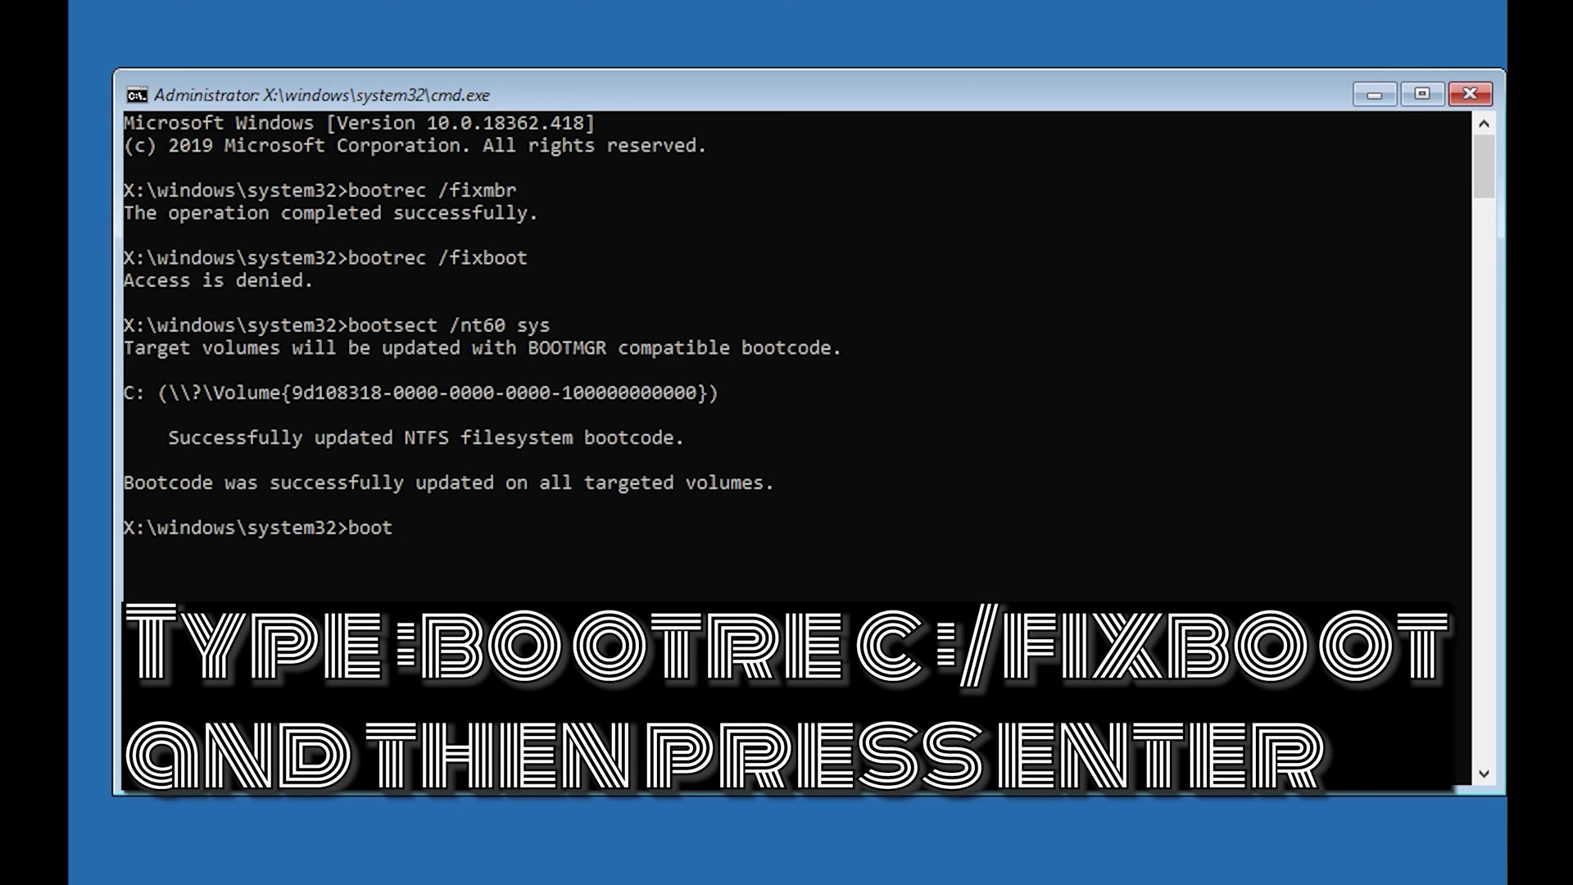
type("rec /fixboot")
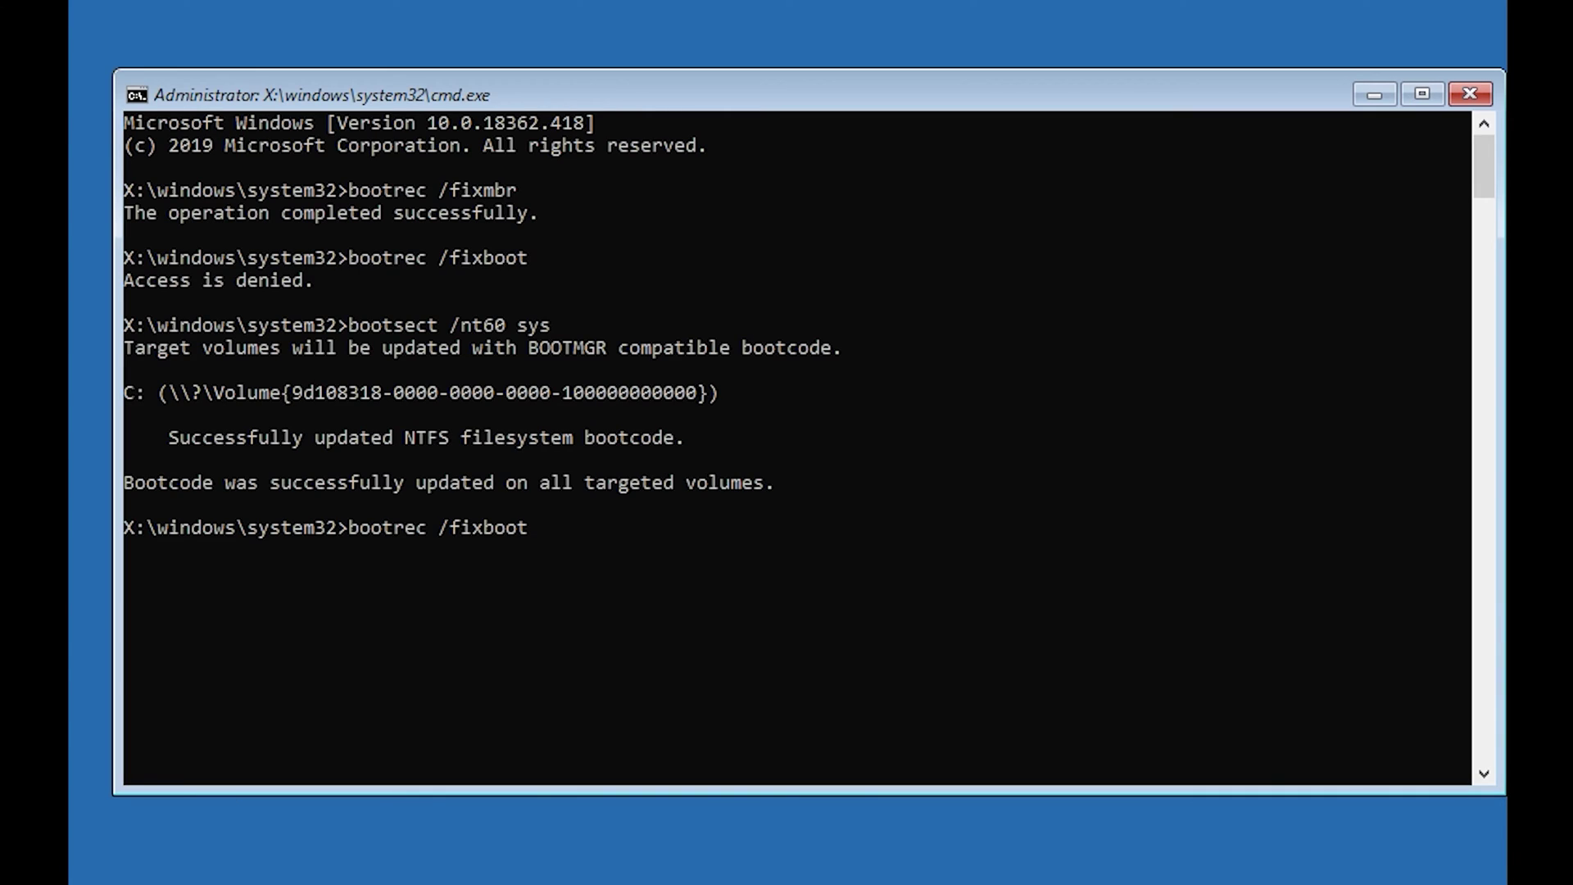
key("Return")
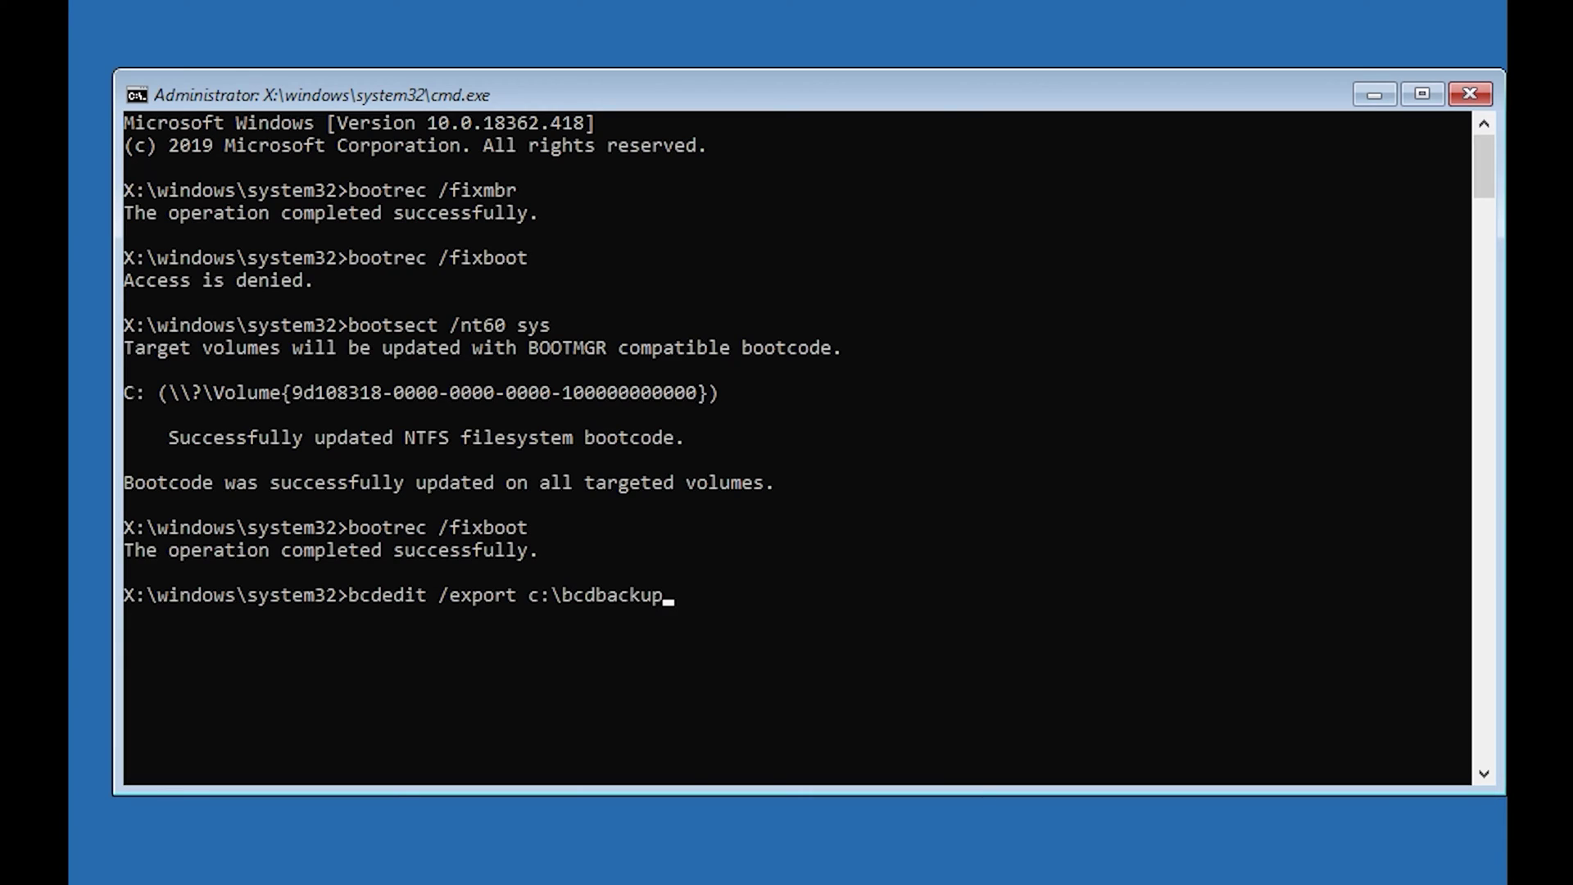
Export the BCD to c:\bcdbackup, clear c:\boot\bcd attributes with attrib -h -r -s, and rename it bcd.old
key("Return")
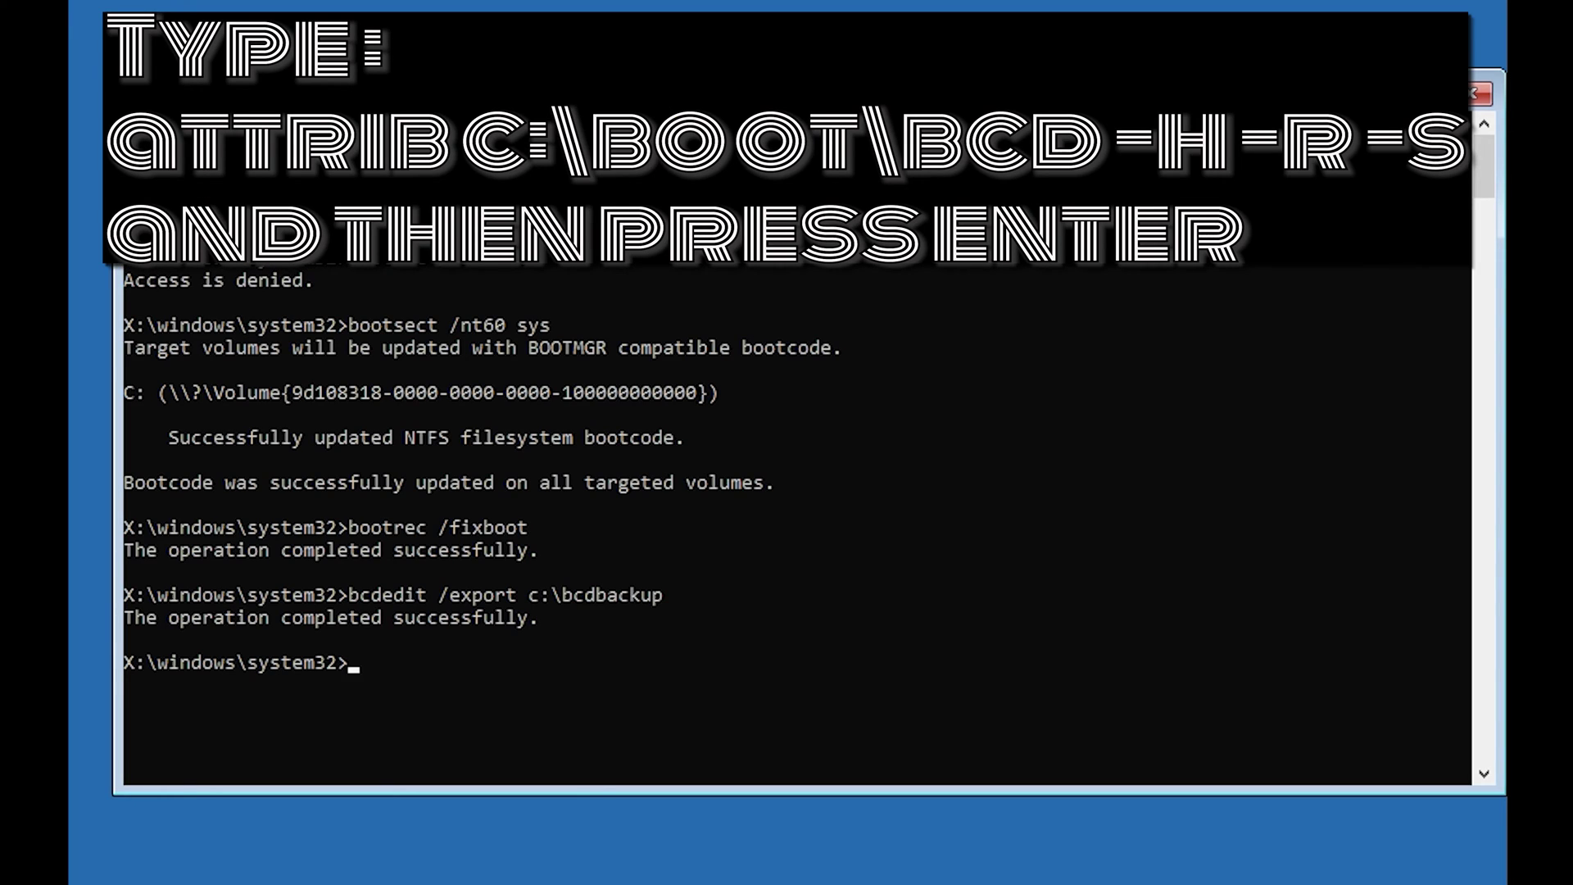
type("attrib c:\\boot\\bcd -")
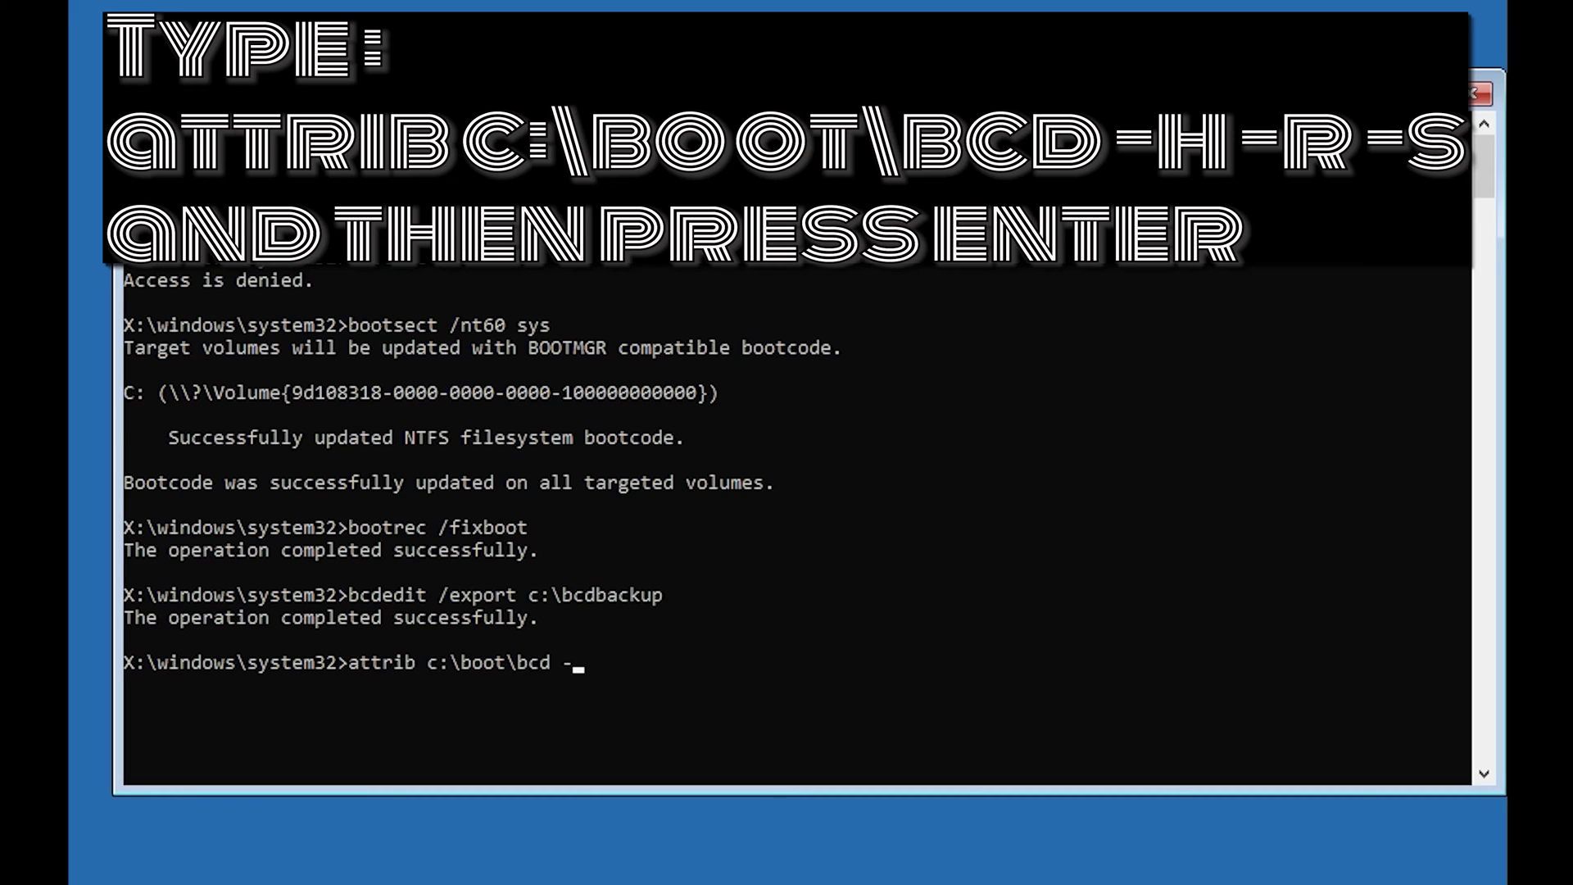
type("h -r -s")
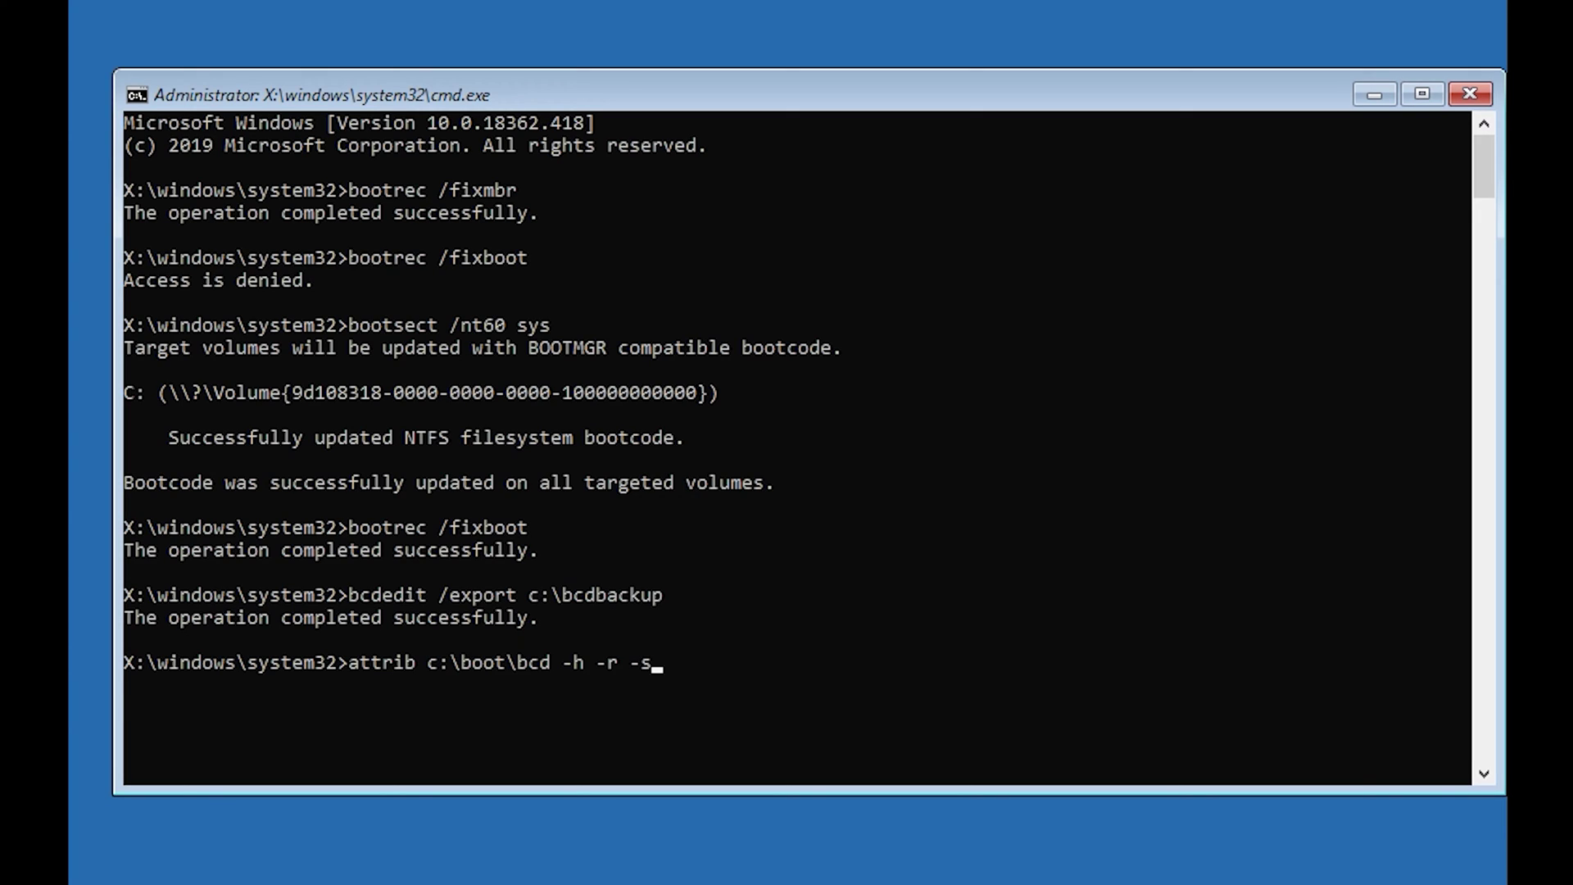
key("Return")
type("re")
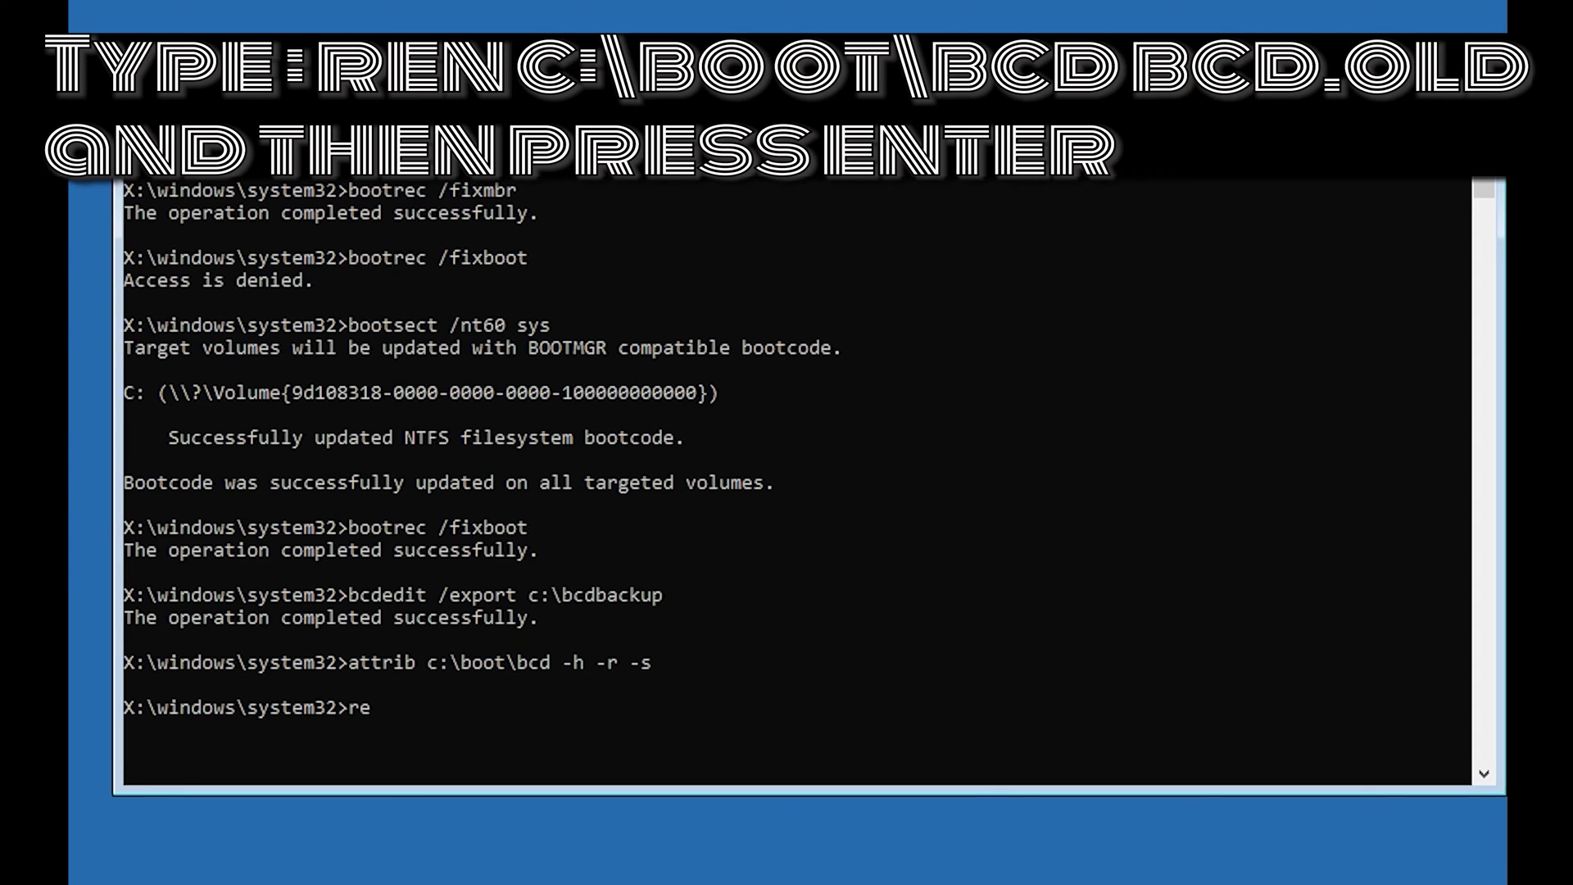
type("n c:\\boot\\bcd bcd.old")
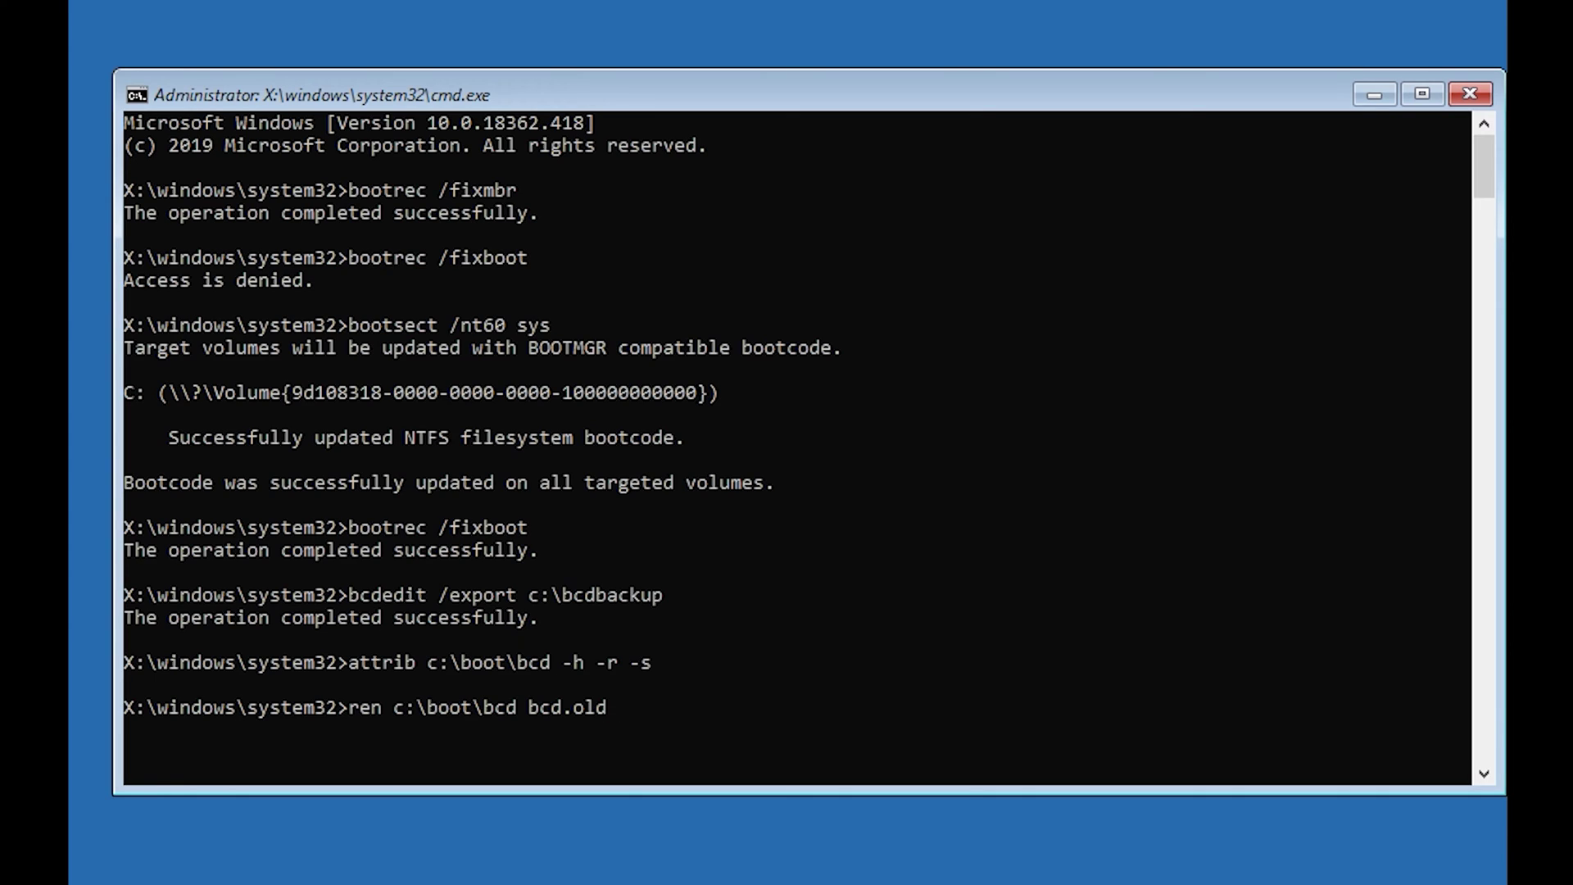
key("Return")
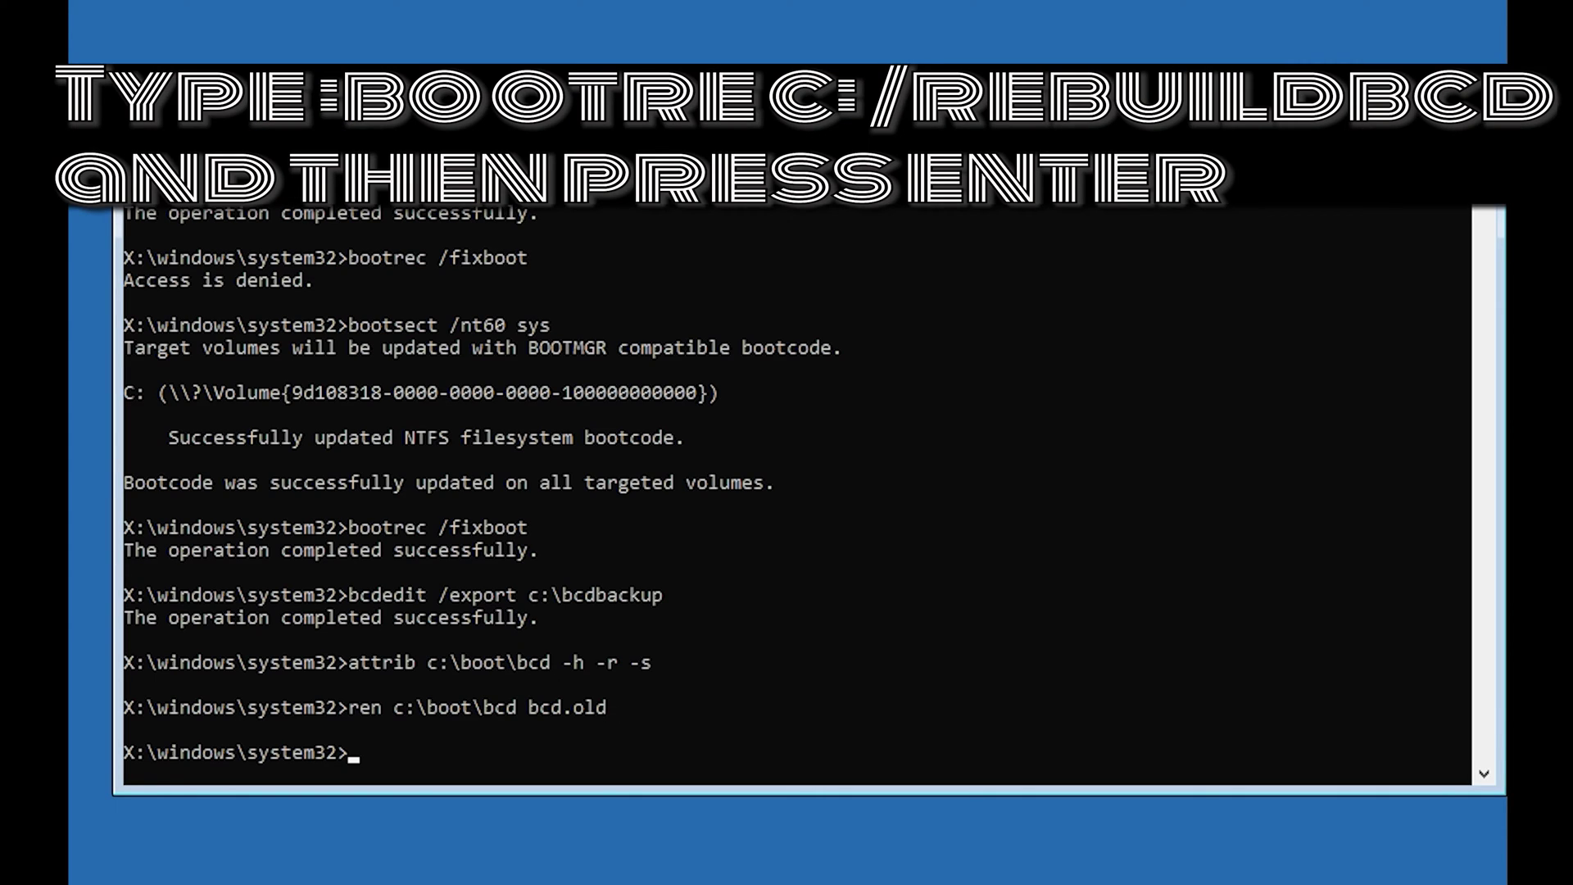
type("bootrec /reb")
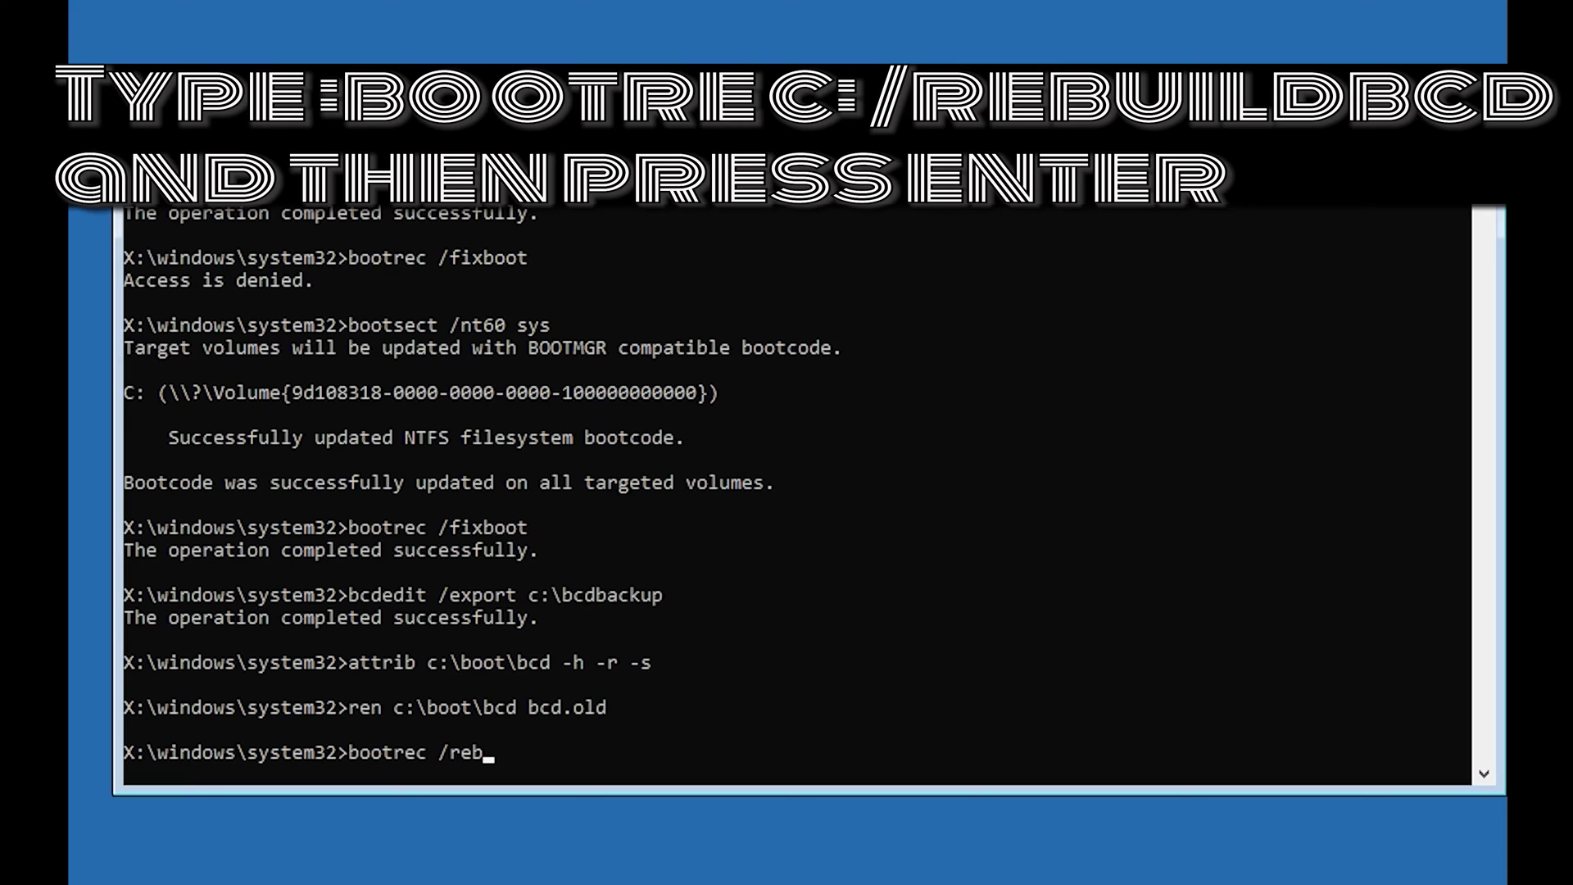
type("uildbcd")
Run bootrec /rebuildbcd, answer y to add D:\Windows to the boot list, then exit the console
key("Return")
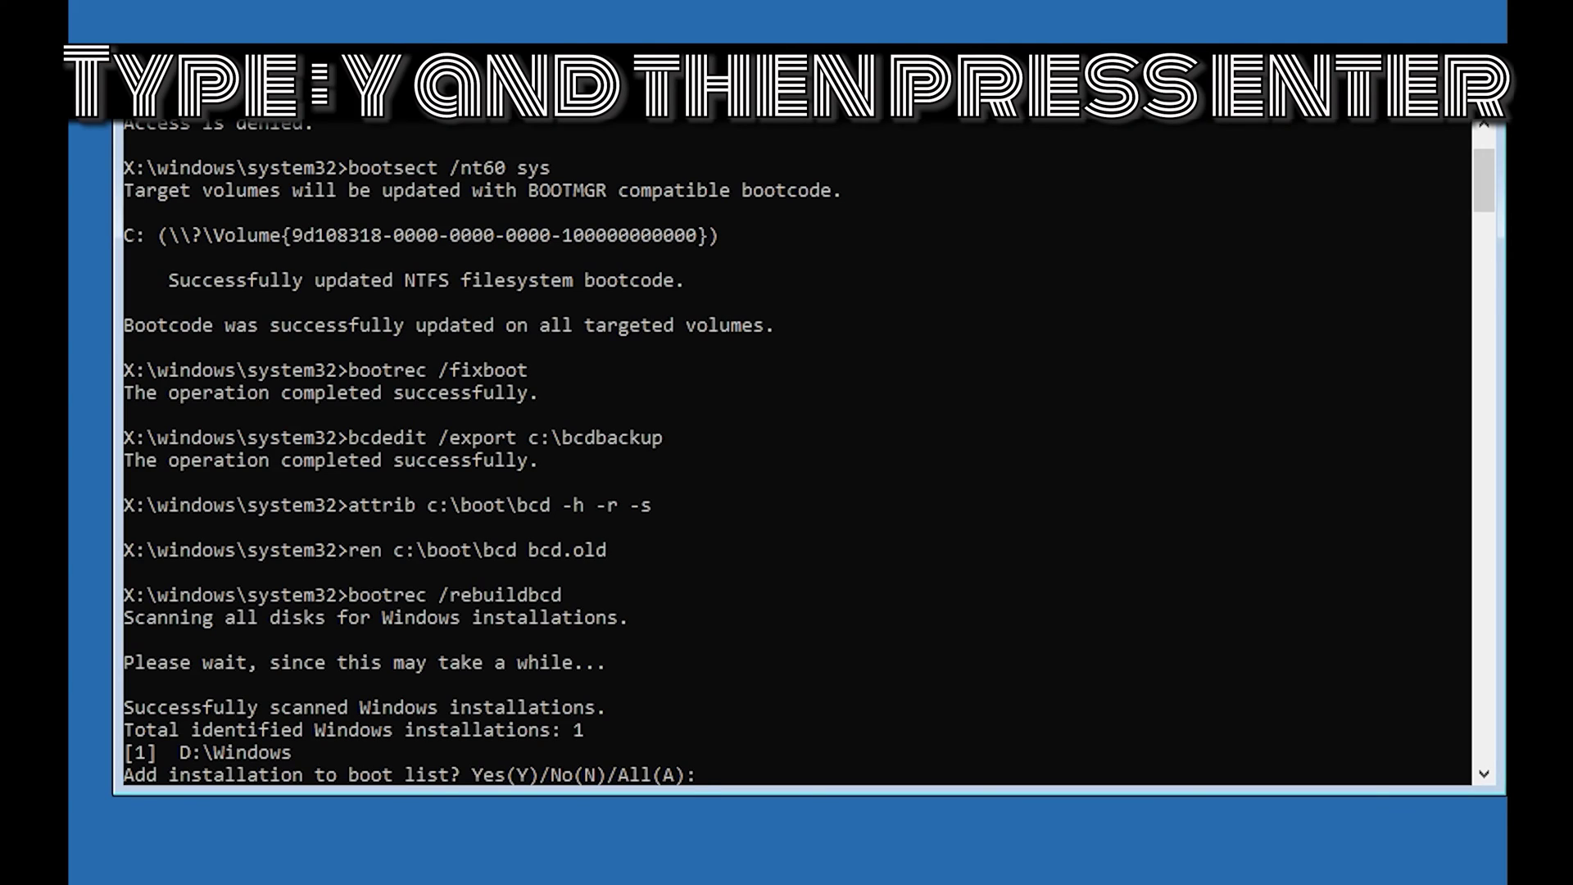
type("y")
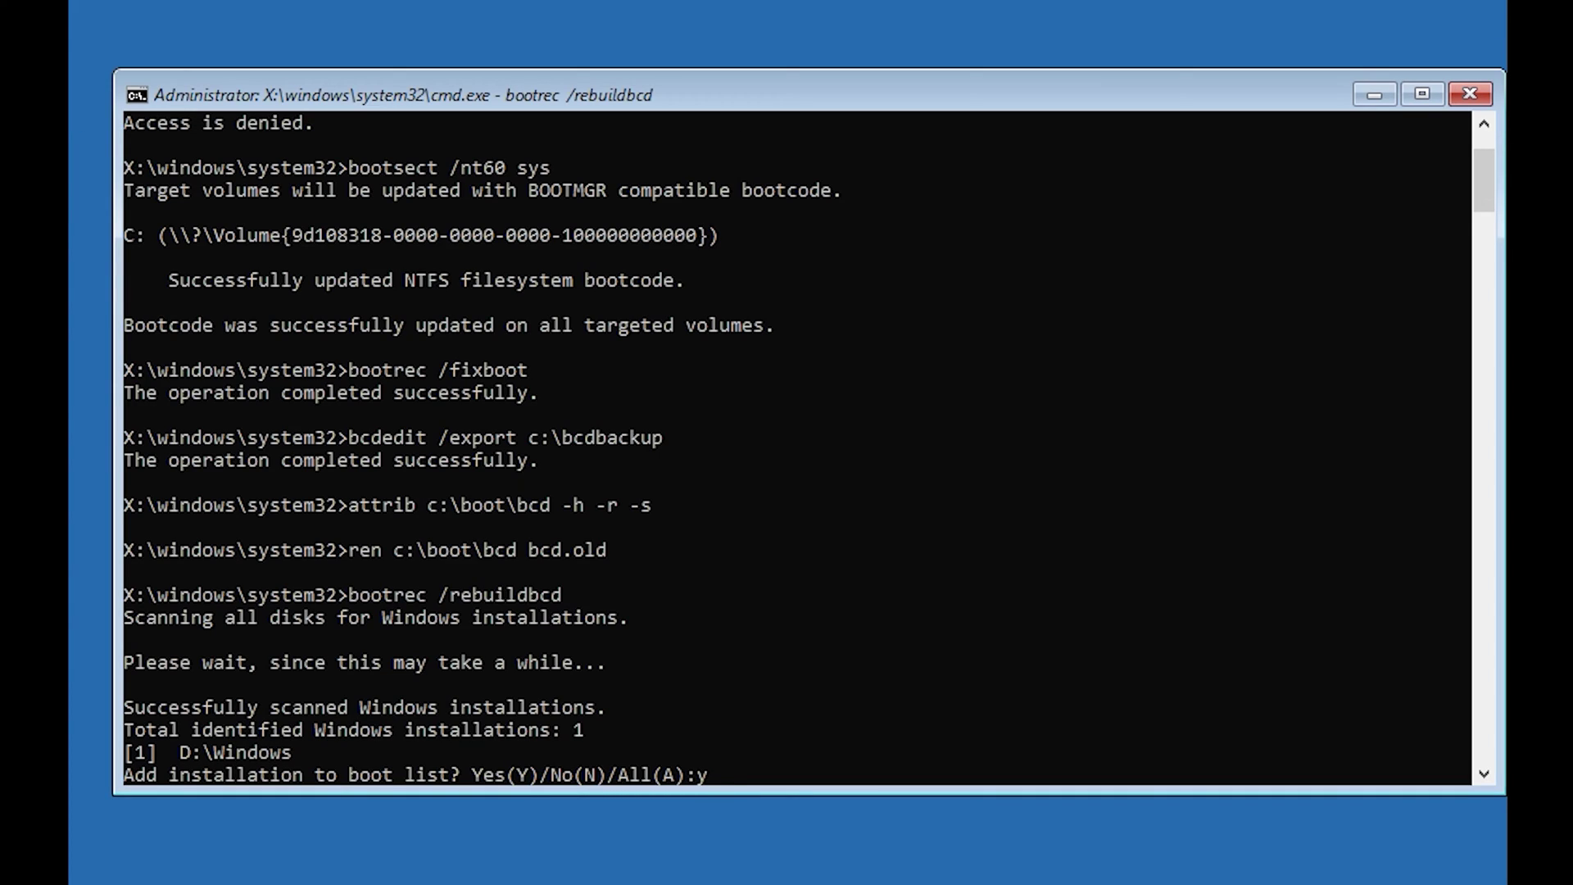
key("Return")
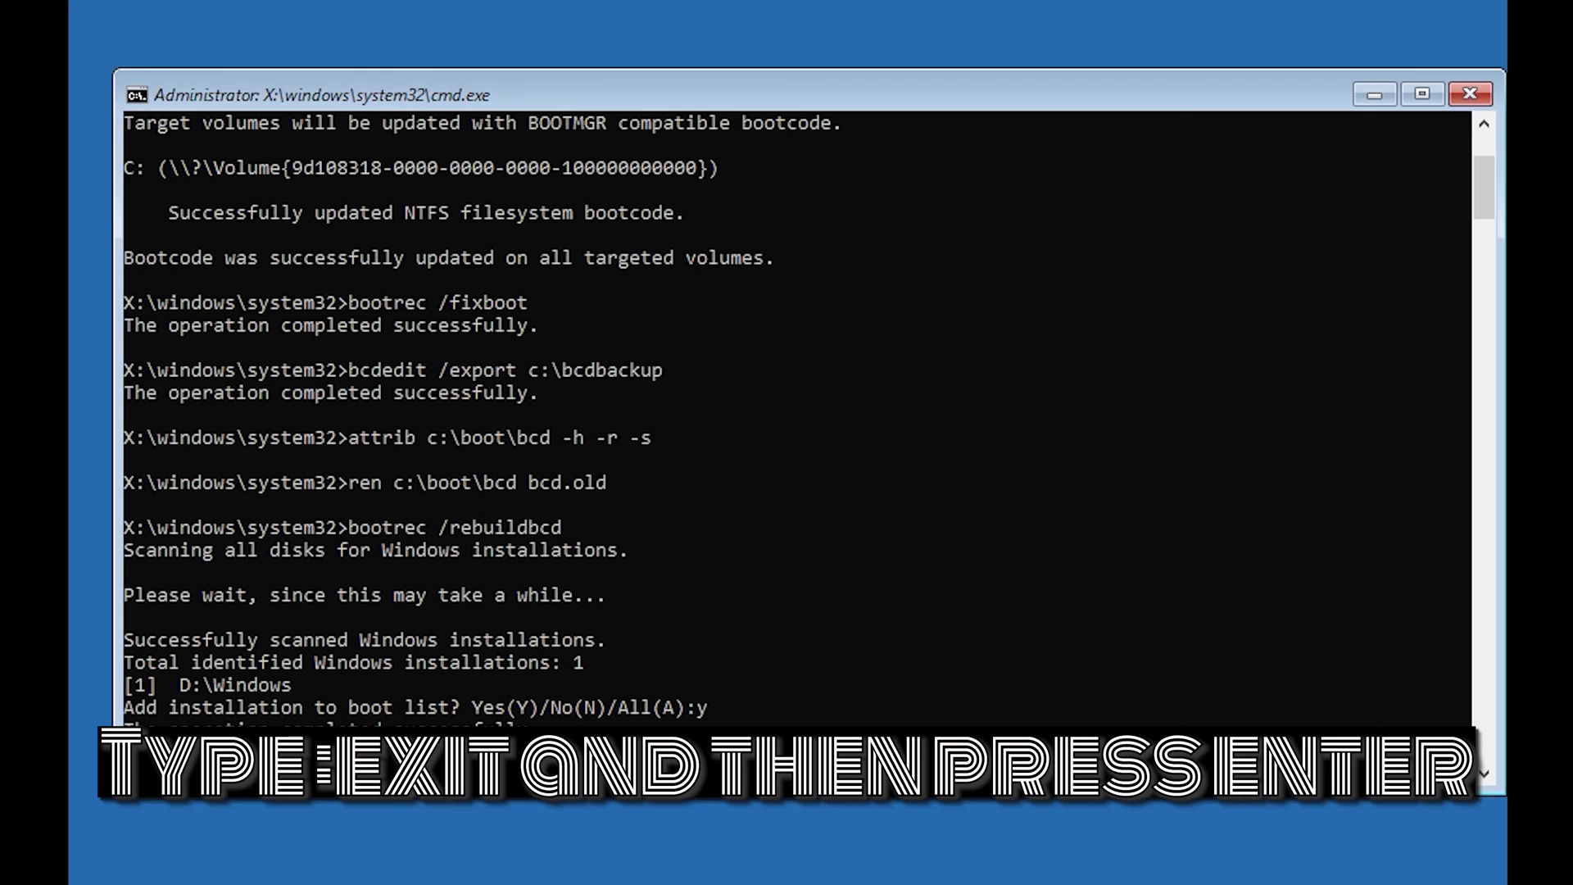
type("exit")
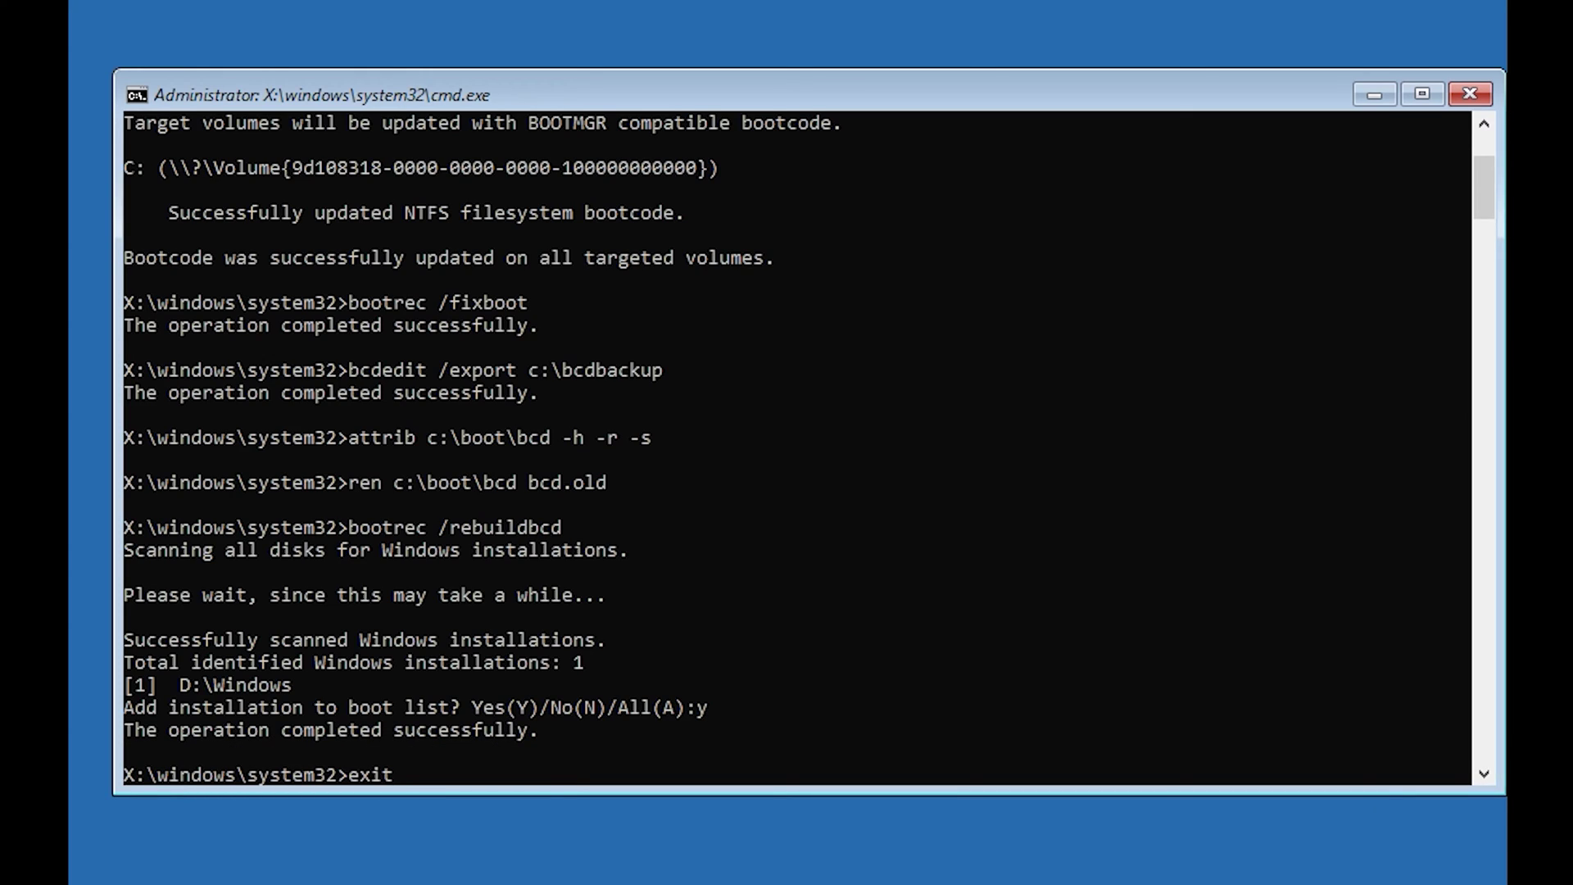
key("Return")
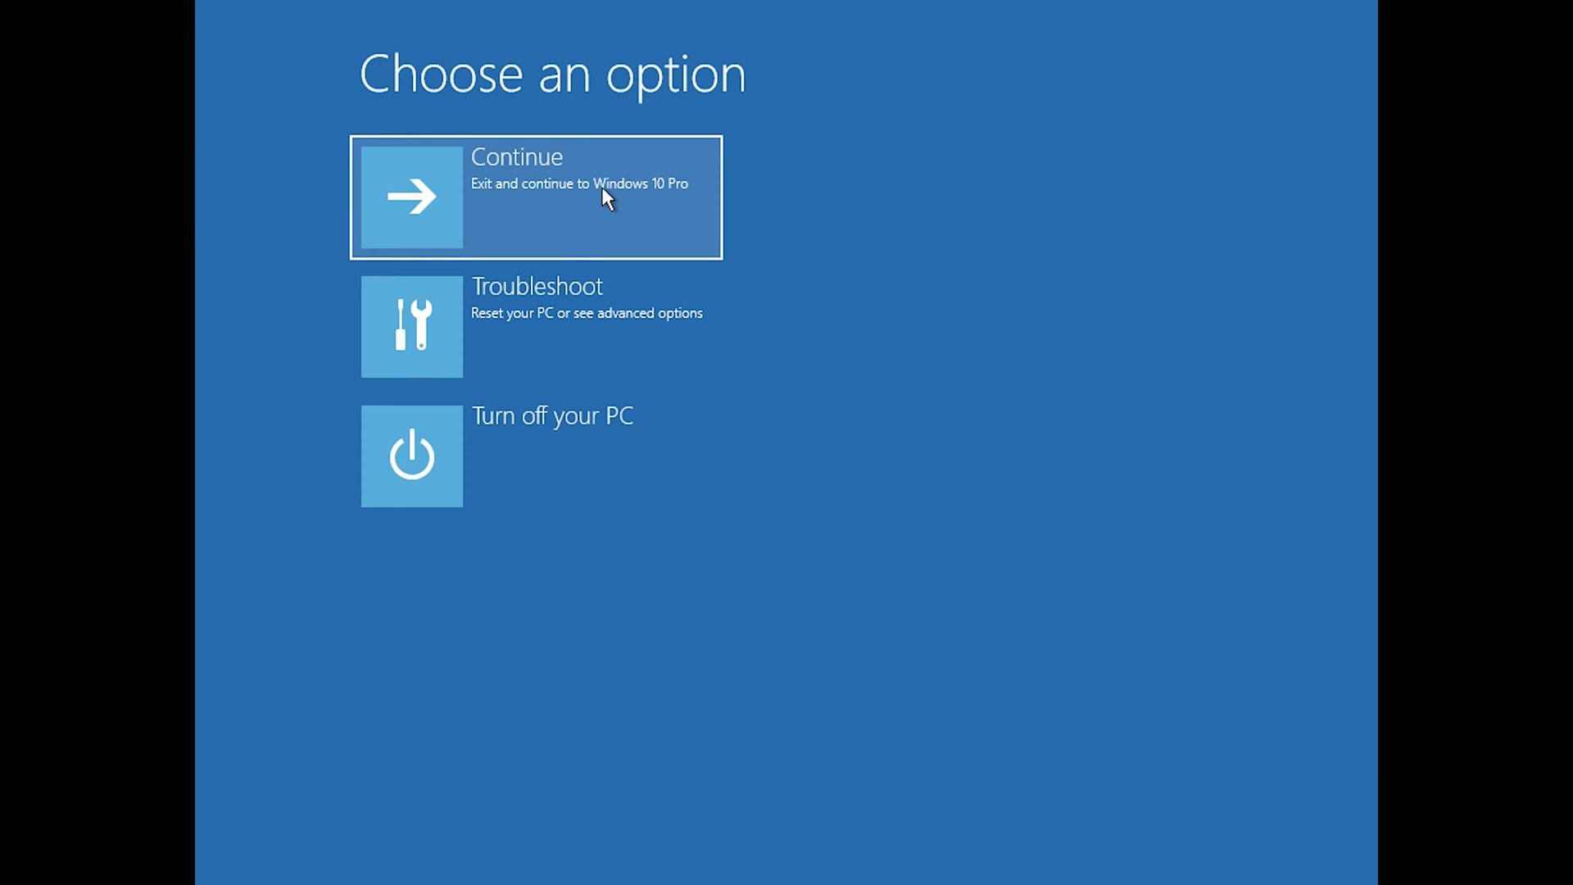
Restart, boot from the installation disc, and reopen Command Prompt from Advanced options
left_click(601, 187)
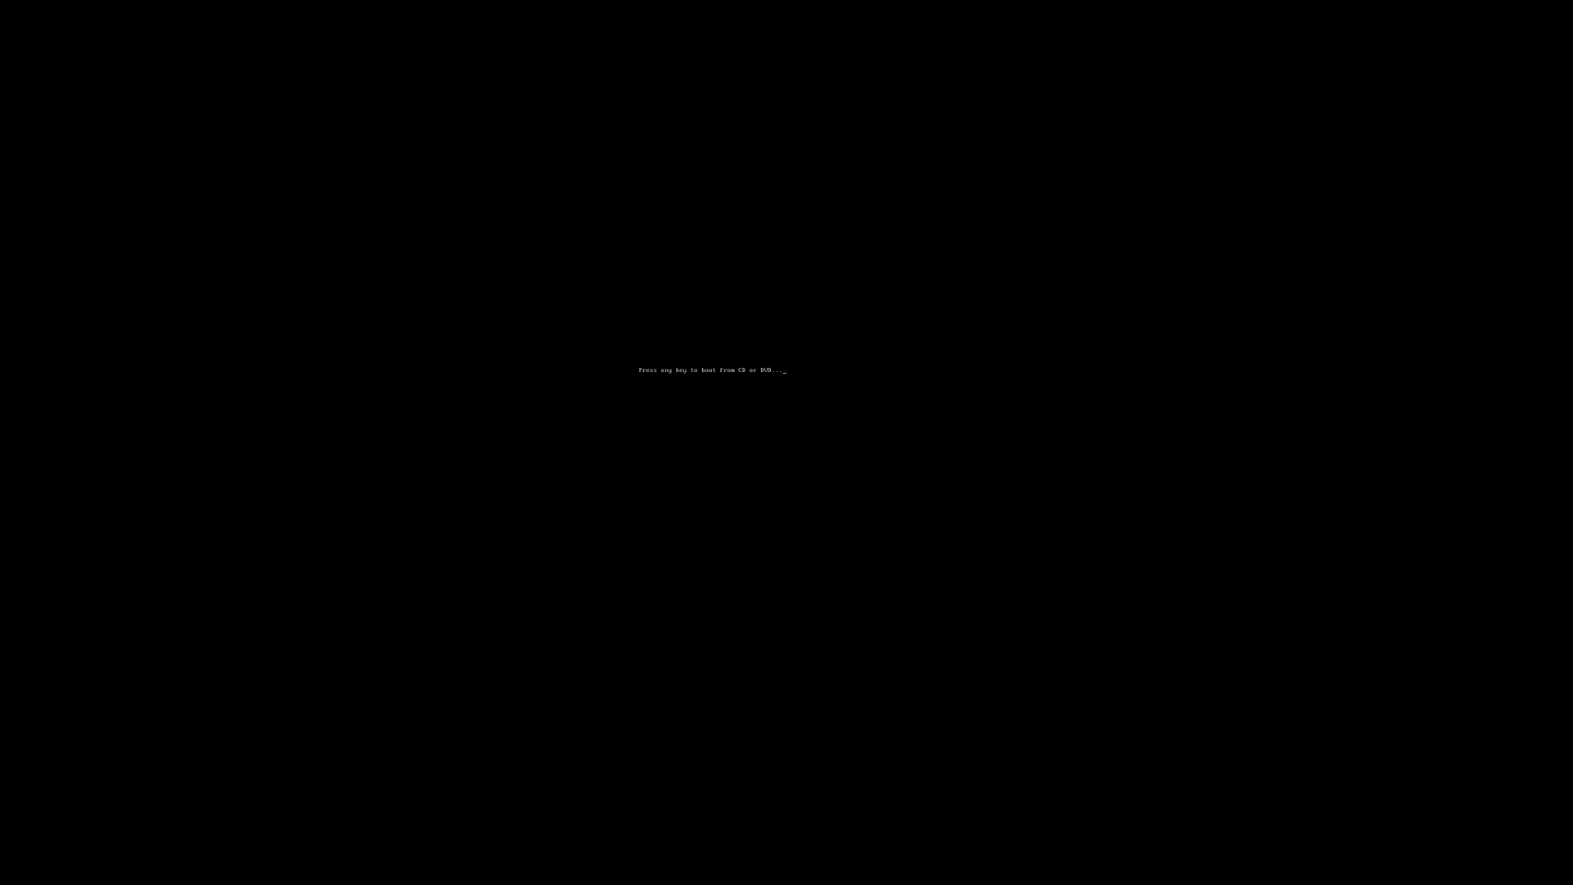
key("Return")
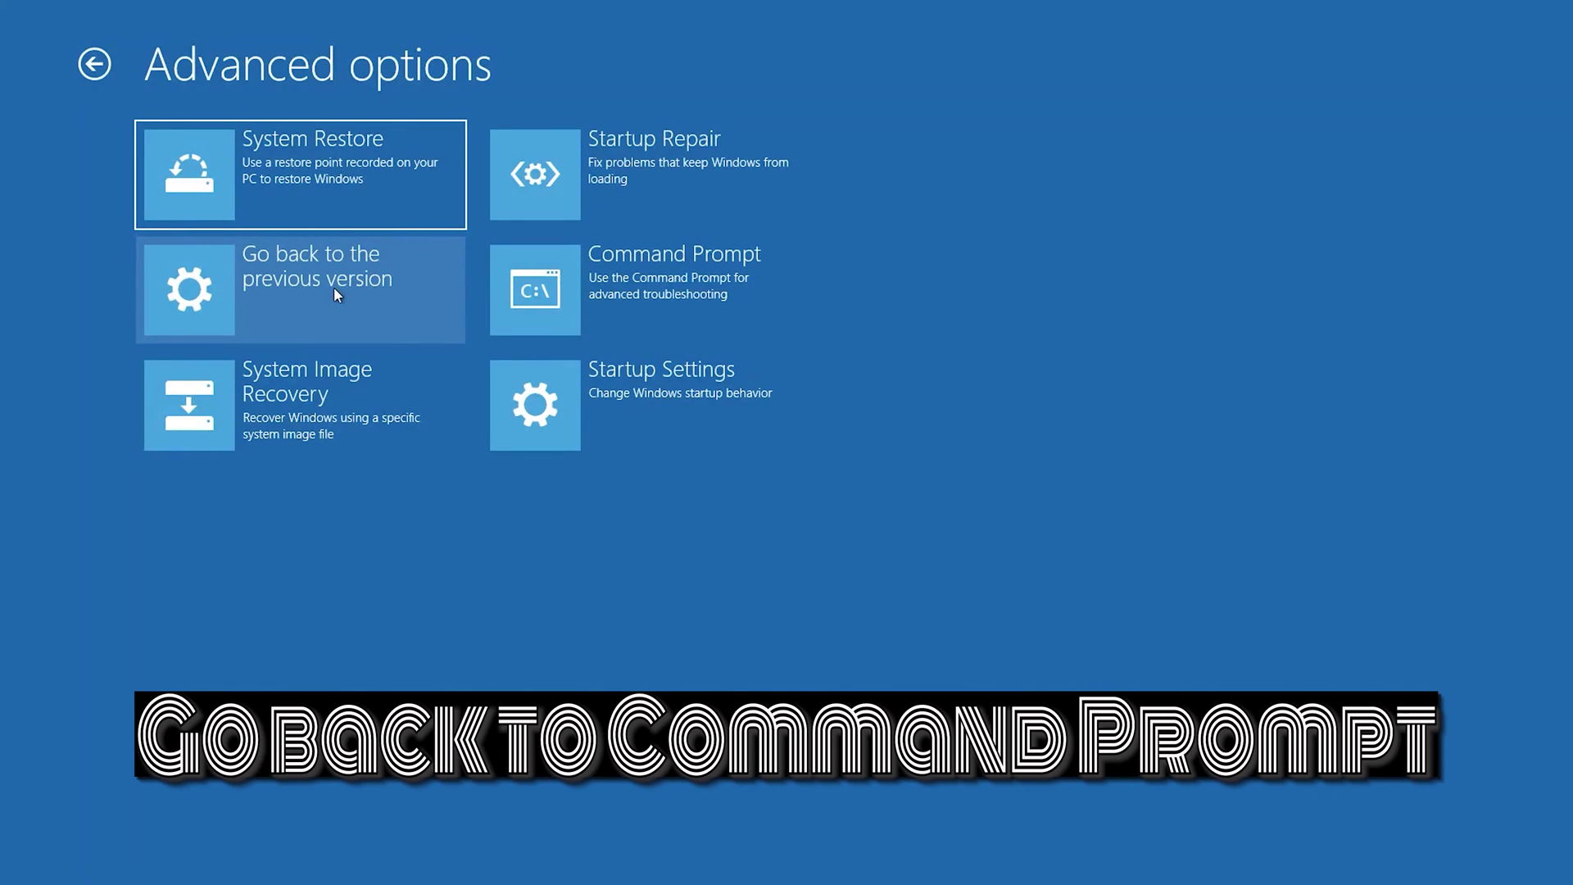
left_click(619, 286)
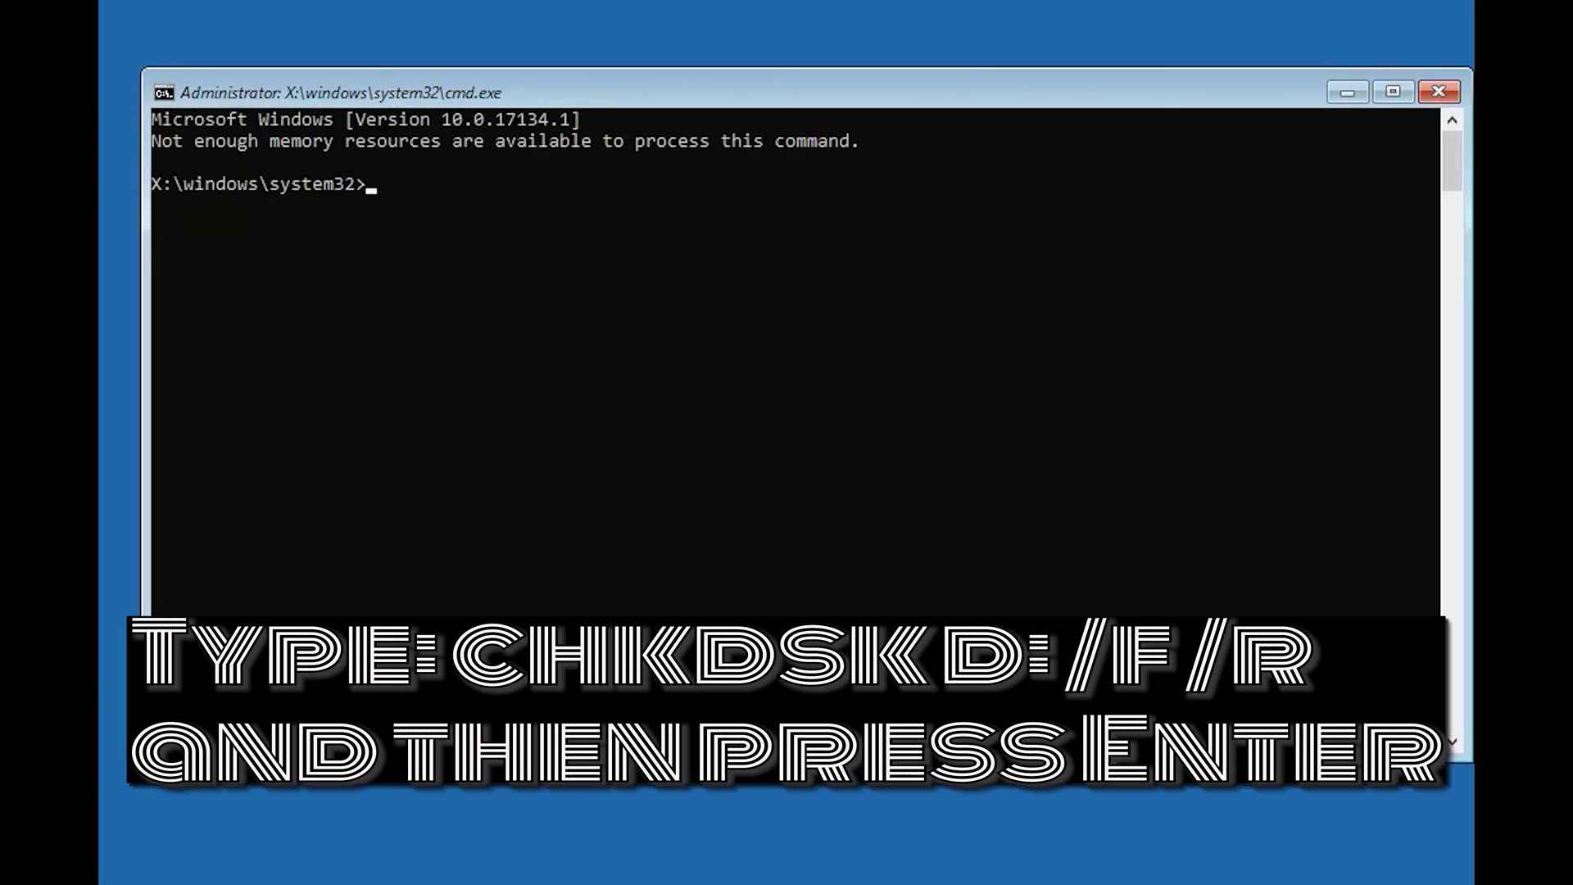
Run chkdsk d: /f /r to check and repair drive D
type("chkdsk d:")
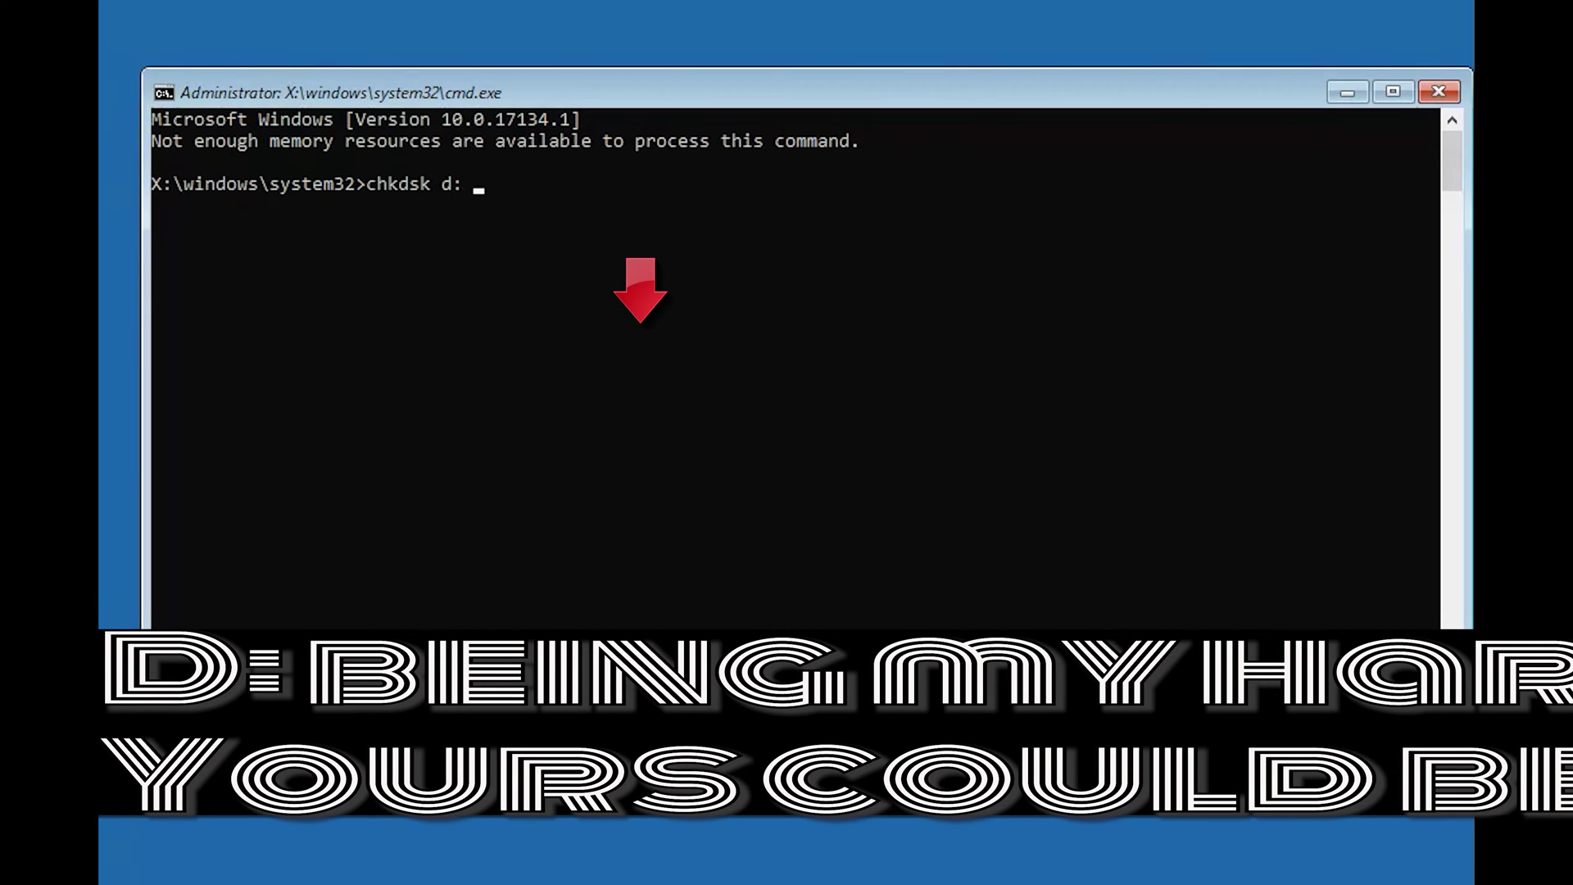
type(" /f /r")
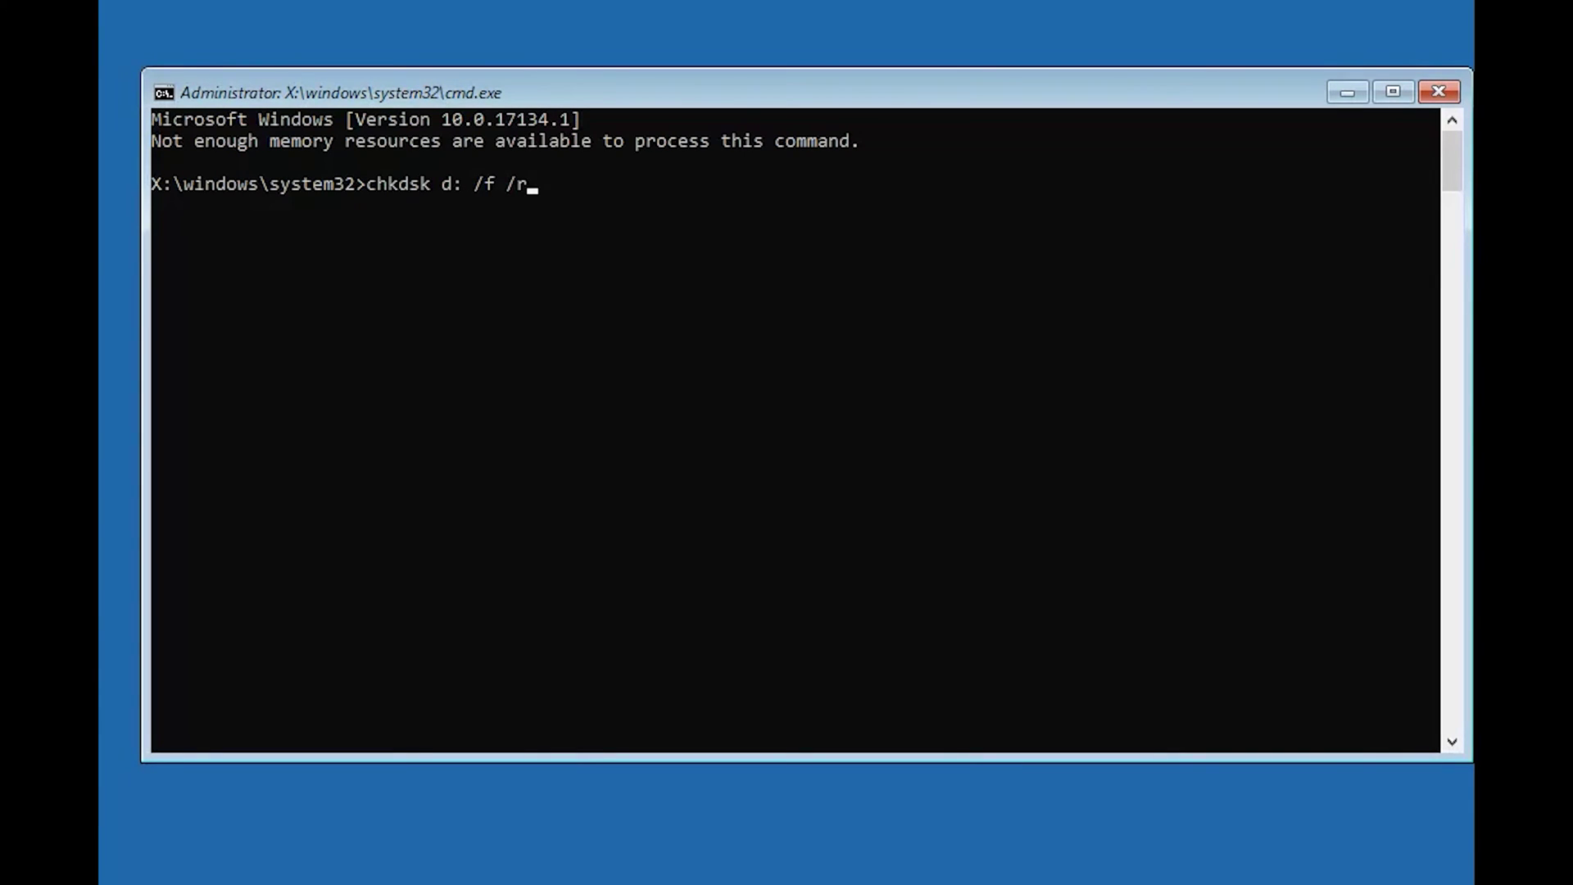
key("Return")
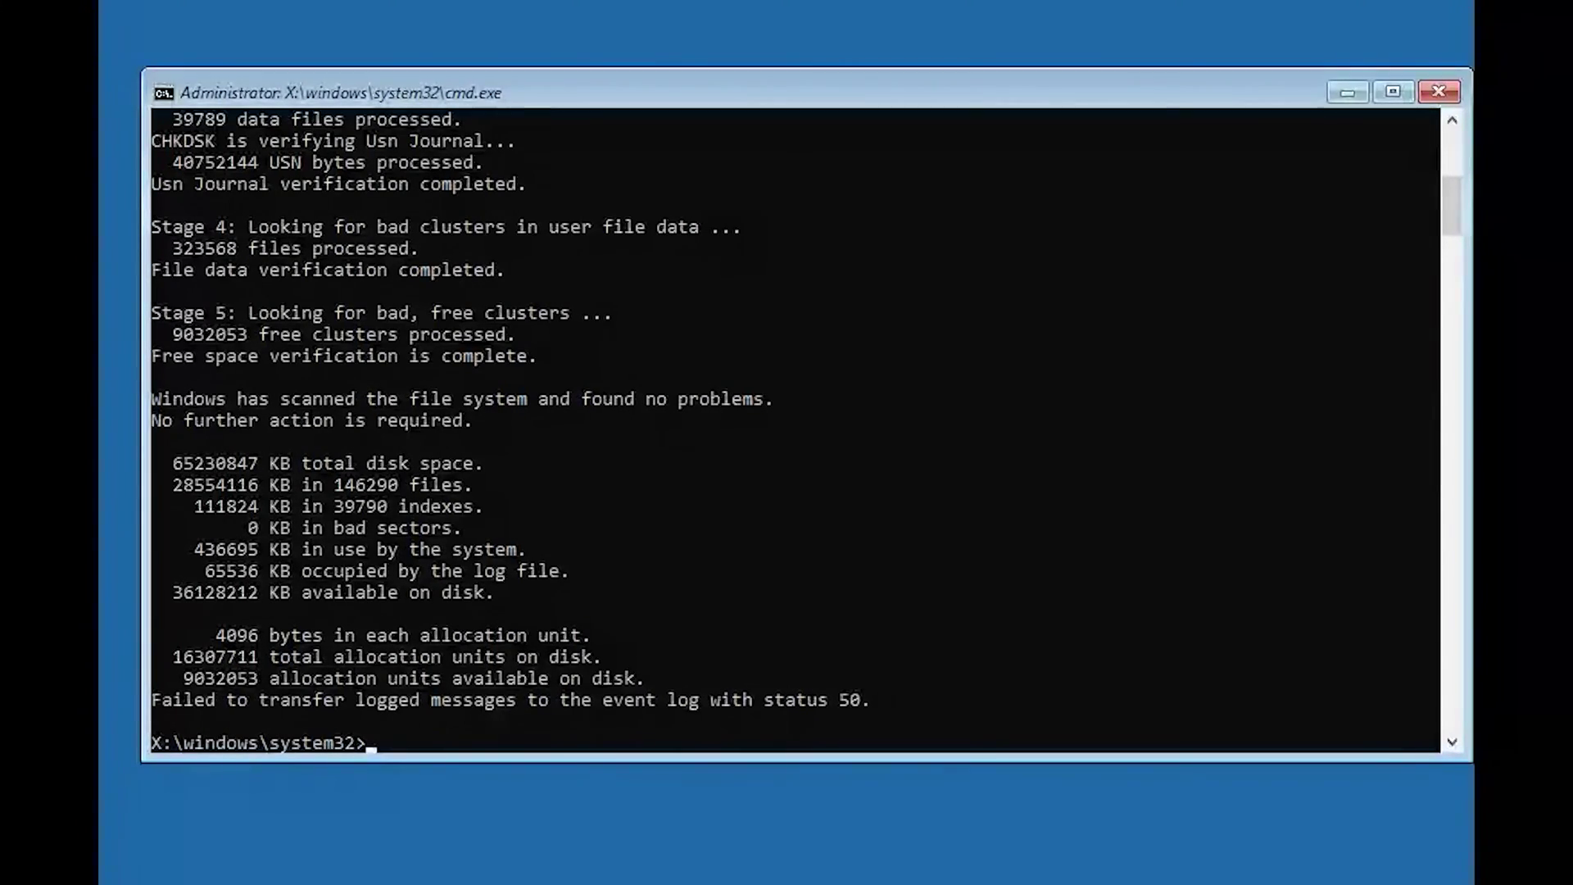
After chkdsk finishes with no problems, close the Command Prompt with exit
type("exi")
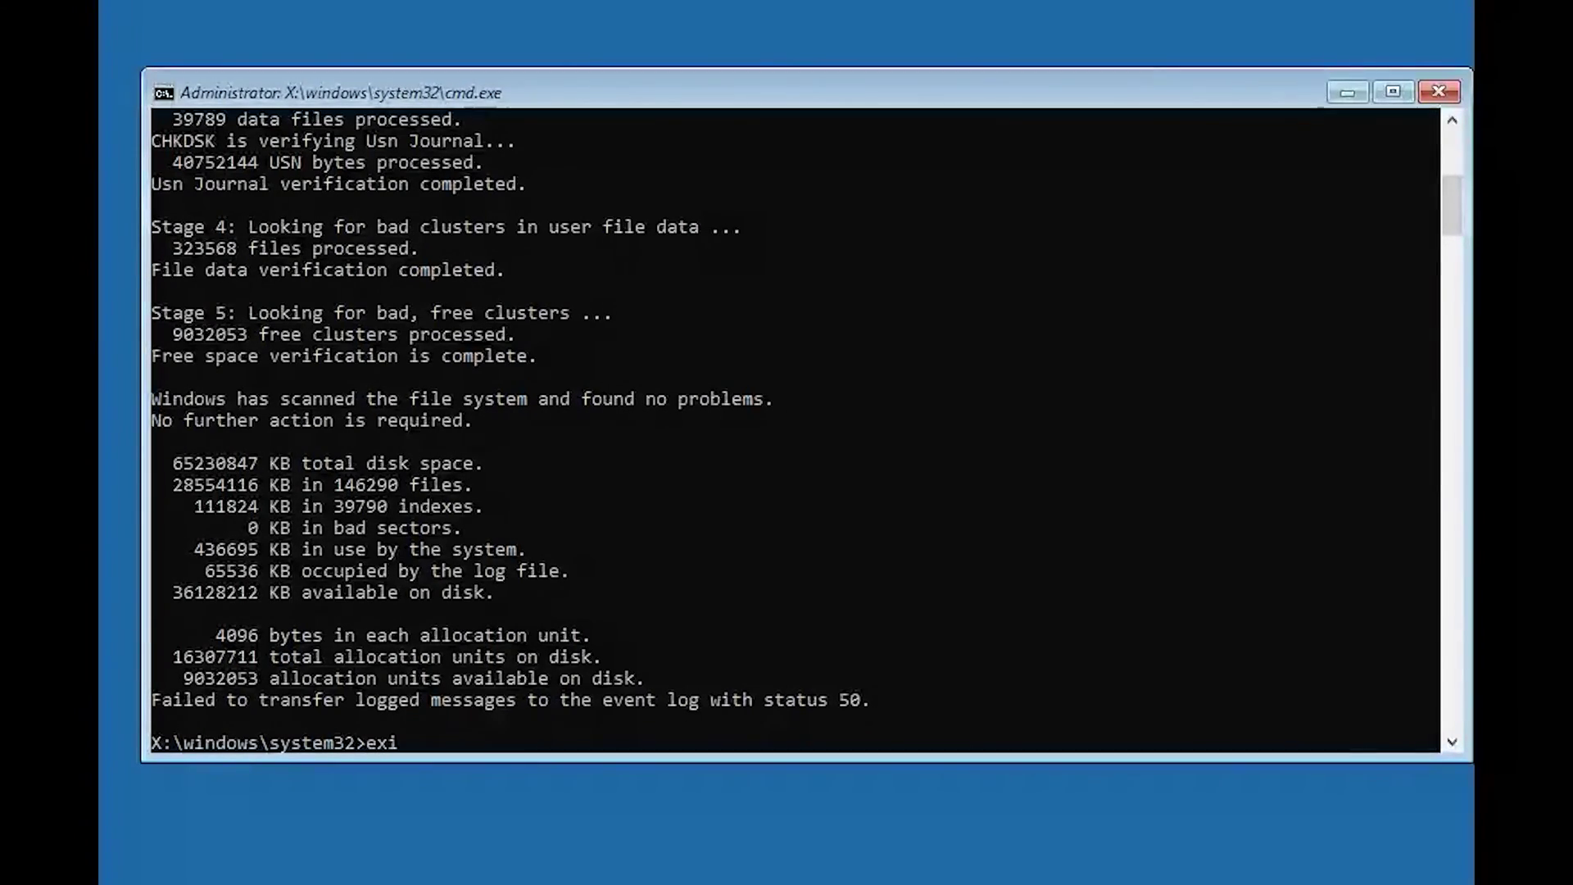
type("t")
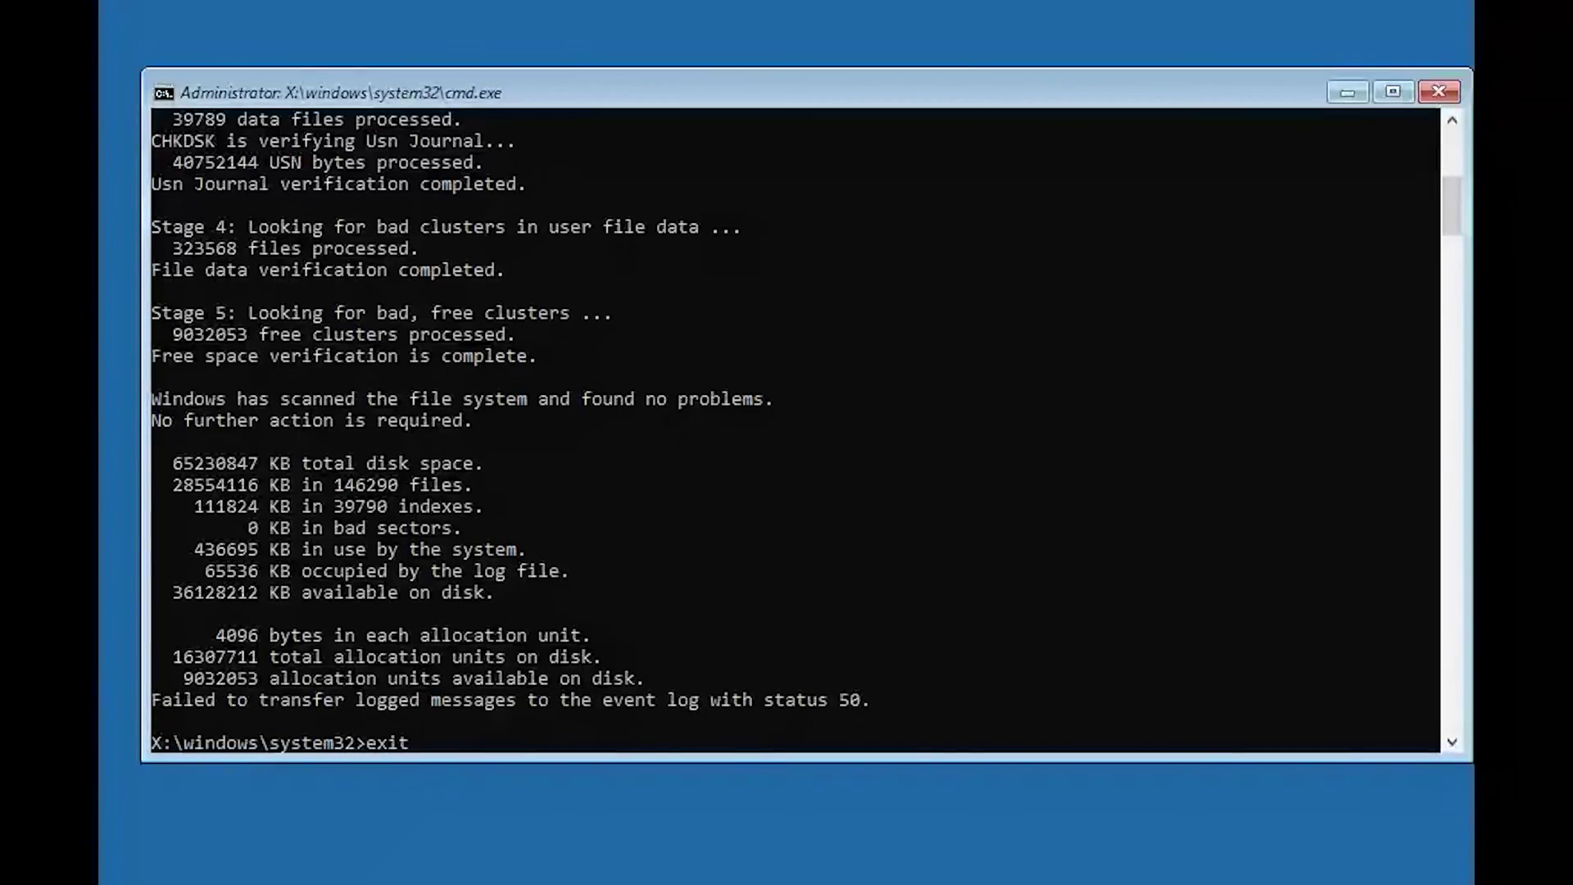
key("Return")
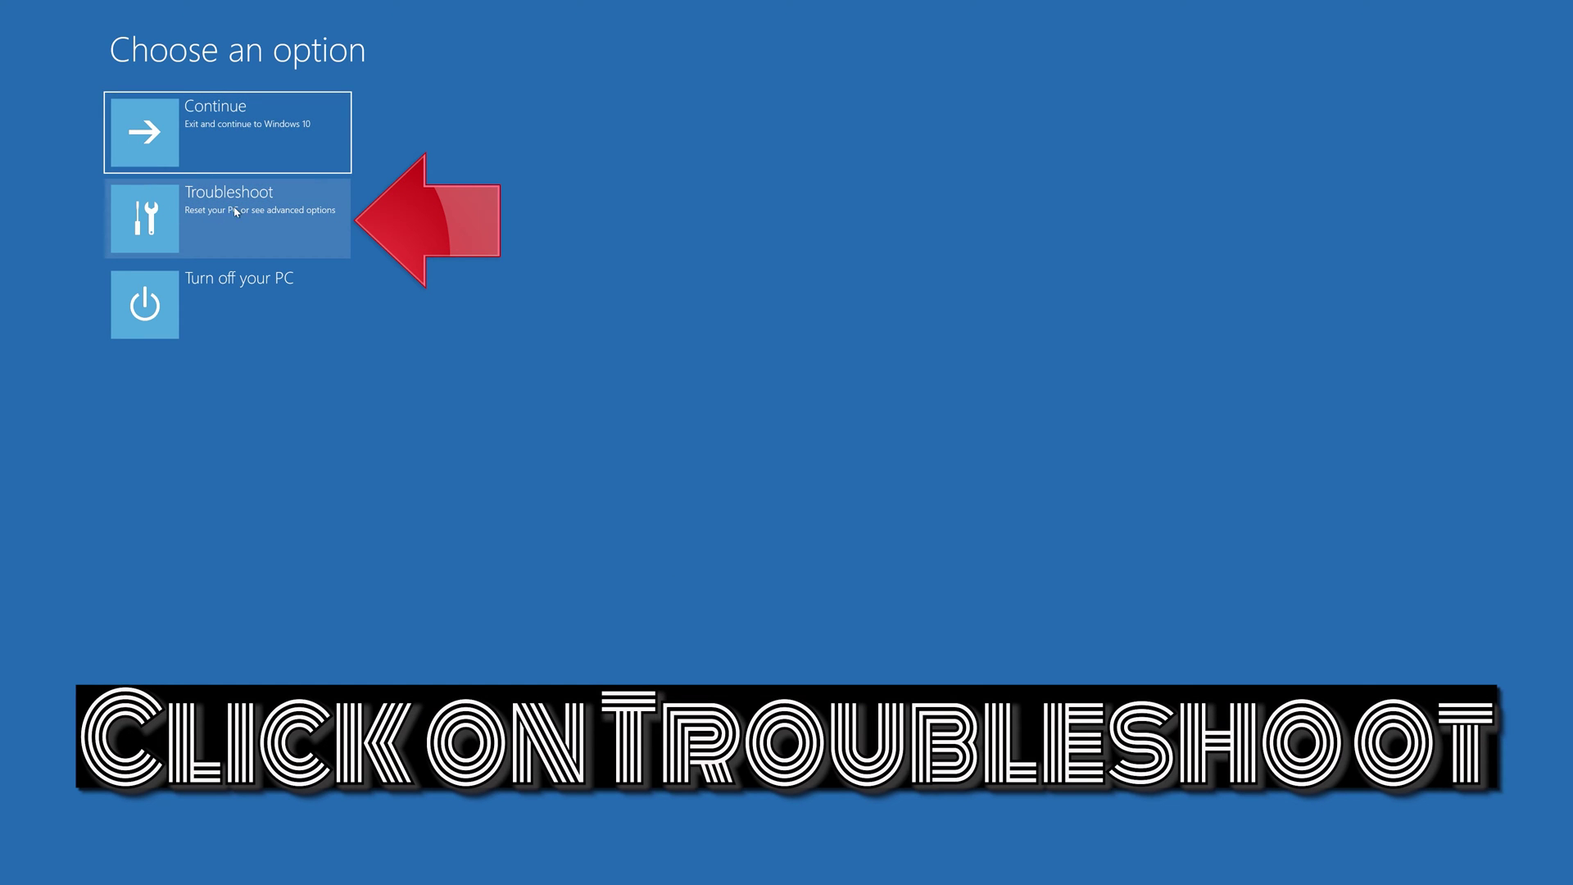
Go to Troubleshoot and choose Reset this PC
left_click(266, 219)
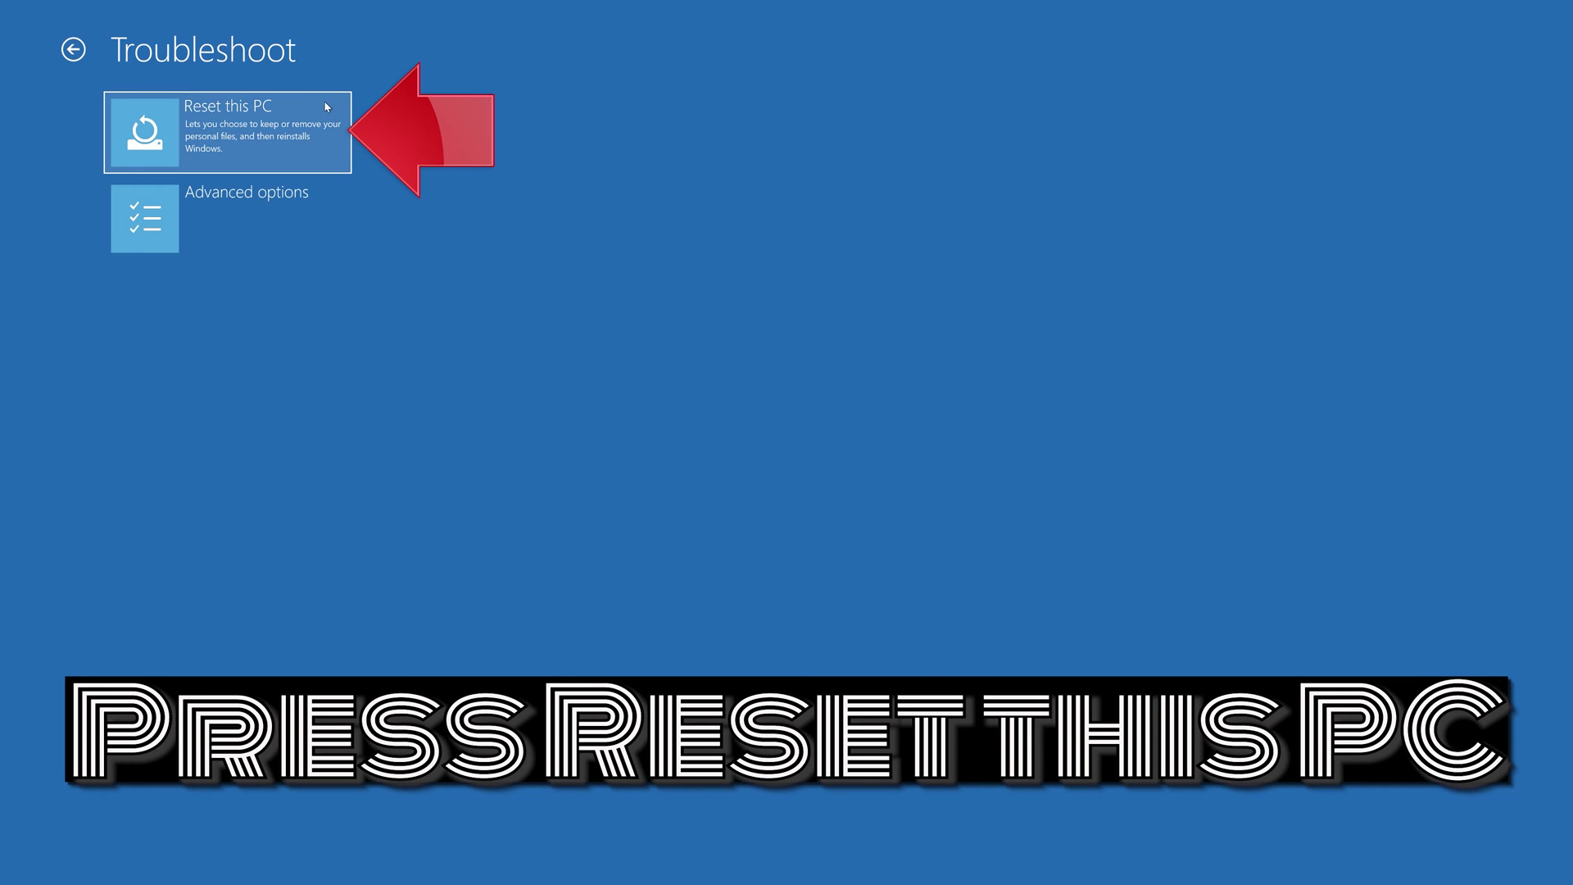
left_click(267, 135)
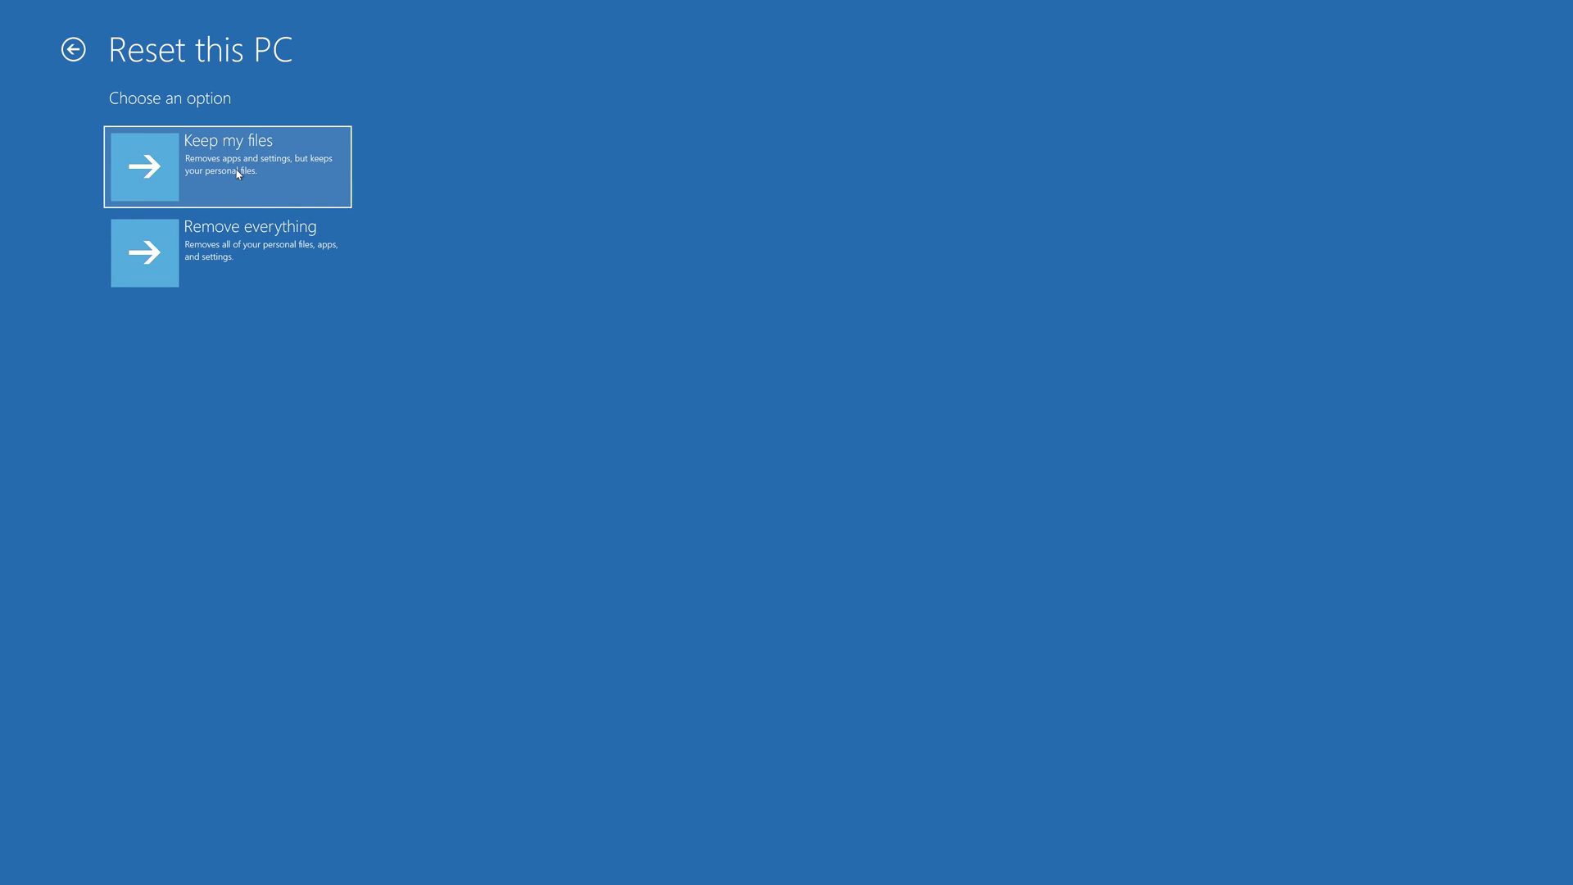
Choose the Keep my files reset option and authorize it with your account, leaving the password blank
left_click(238, 173)
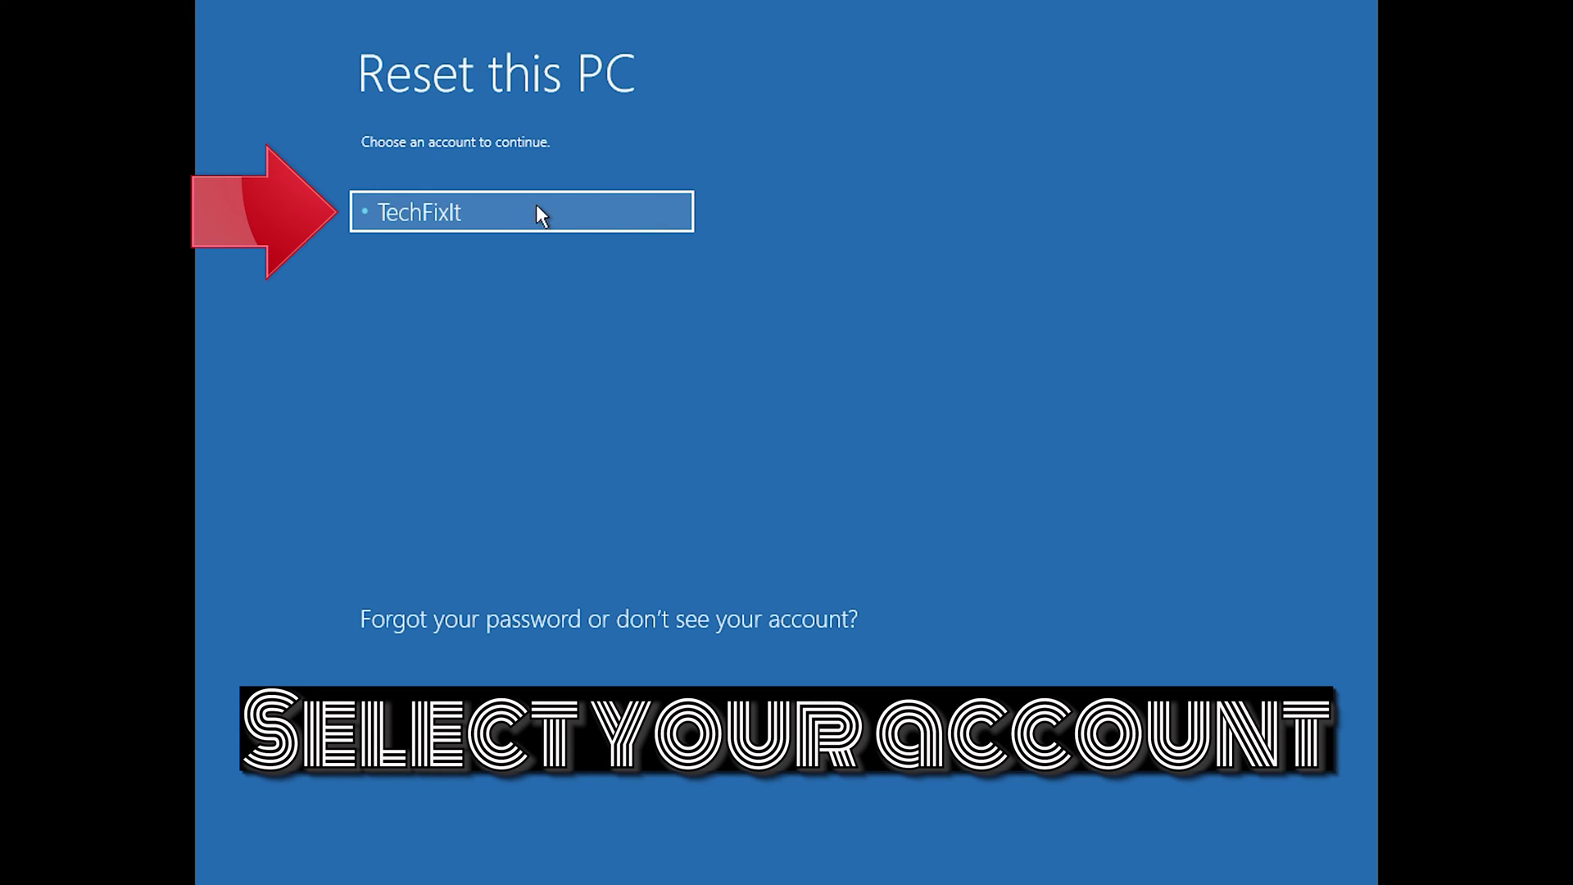
left_click(589, 206)
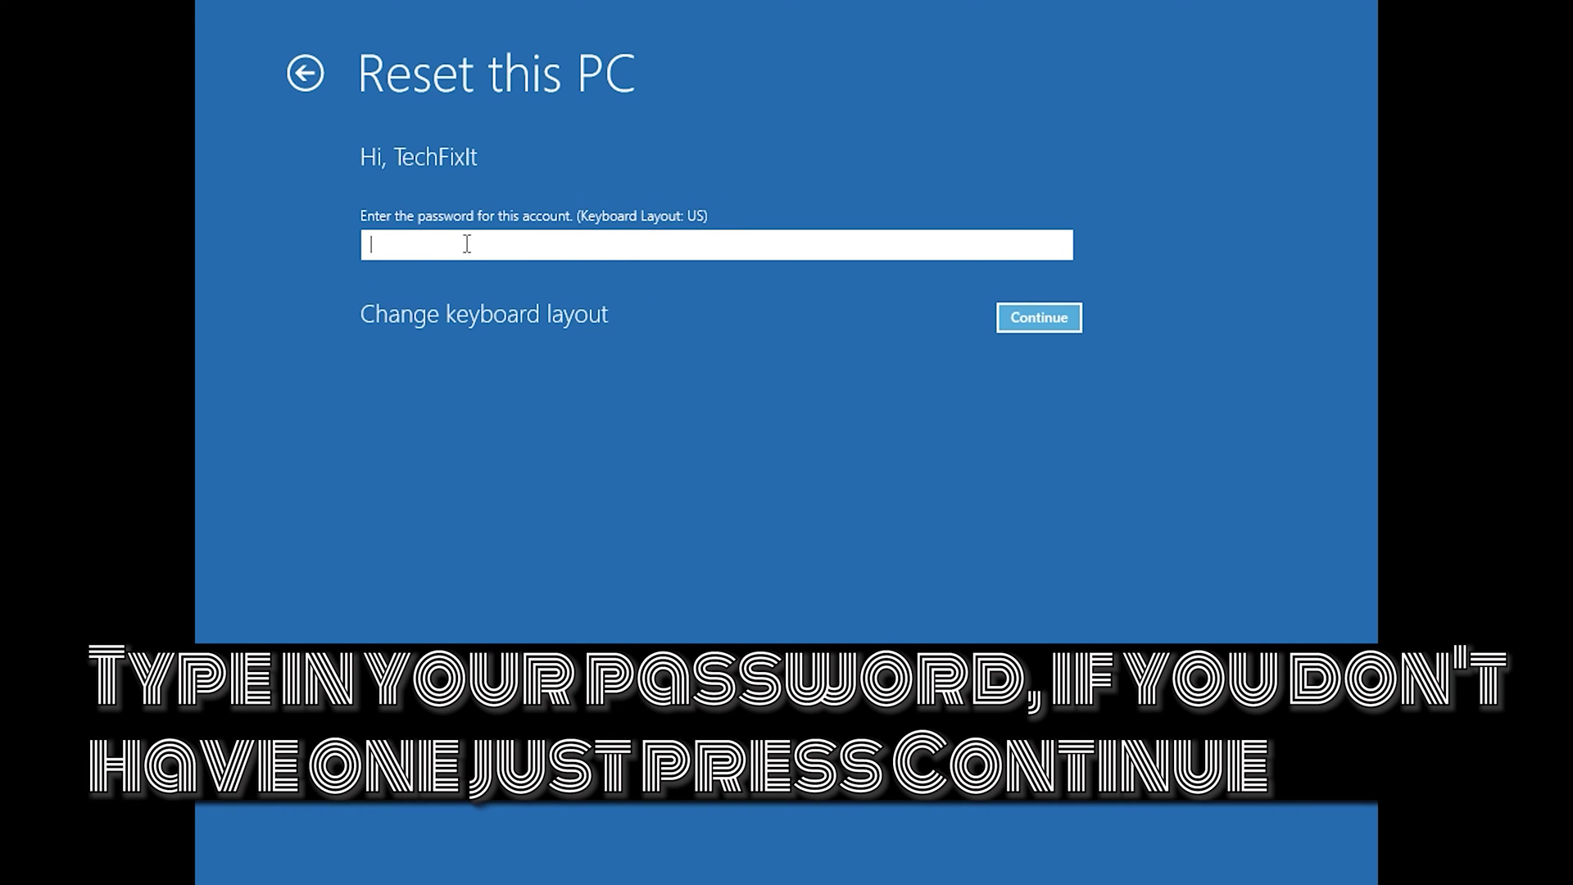
left_click(1025, 326)
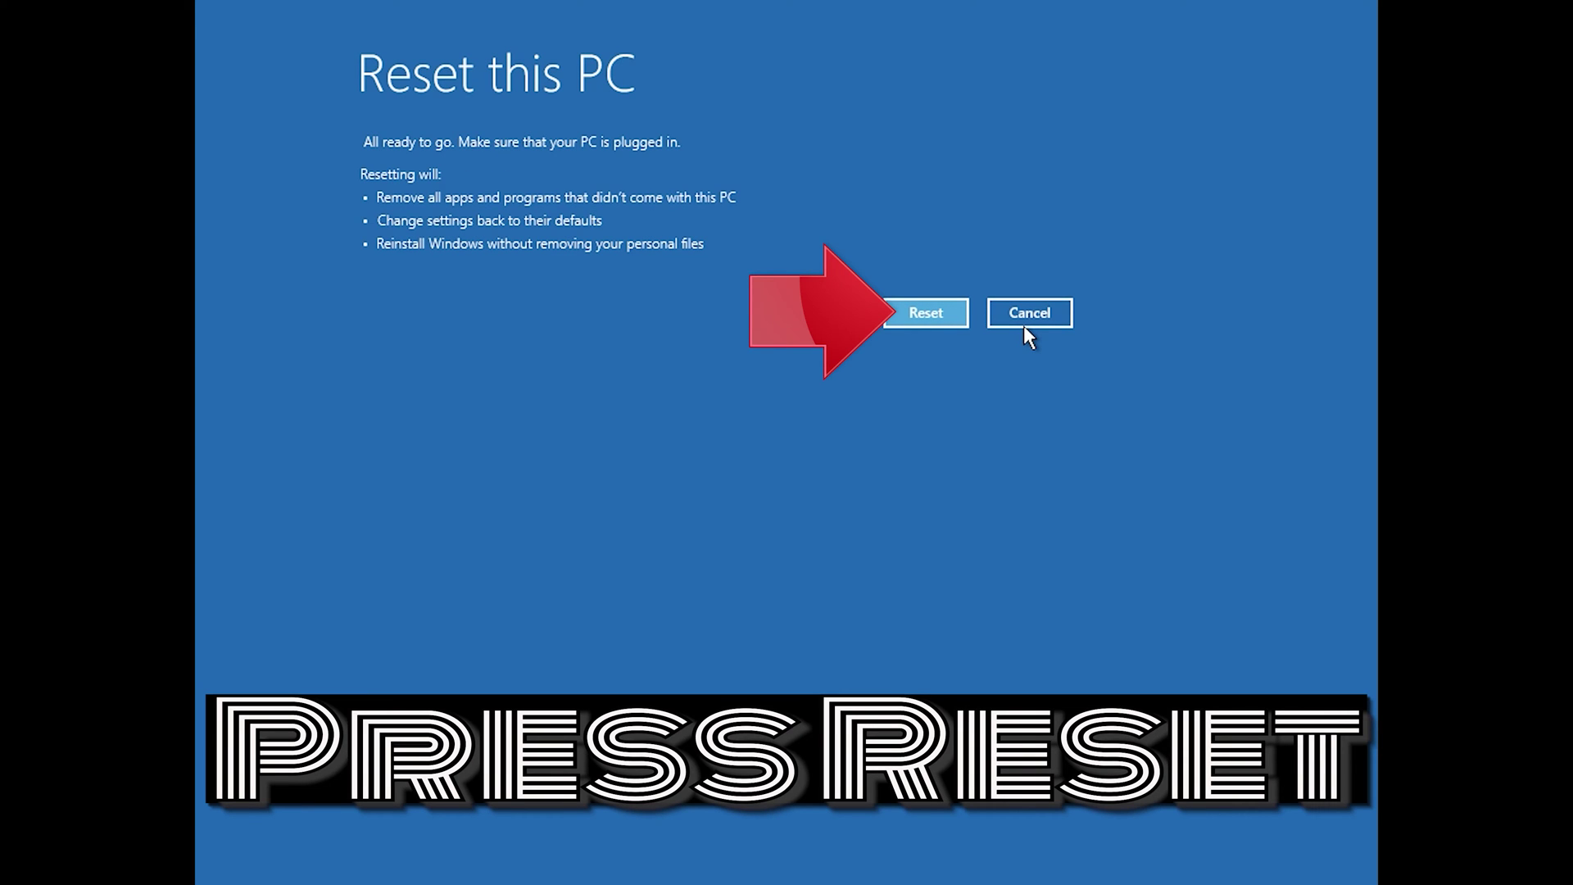
Confirm the reset from the 'All ready to go' summary, keeping personal files
left_click(934, 318)
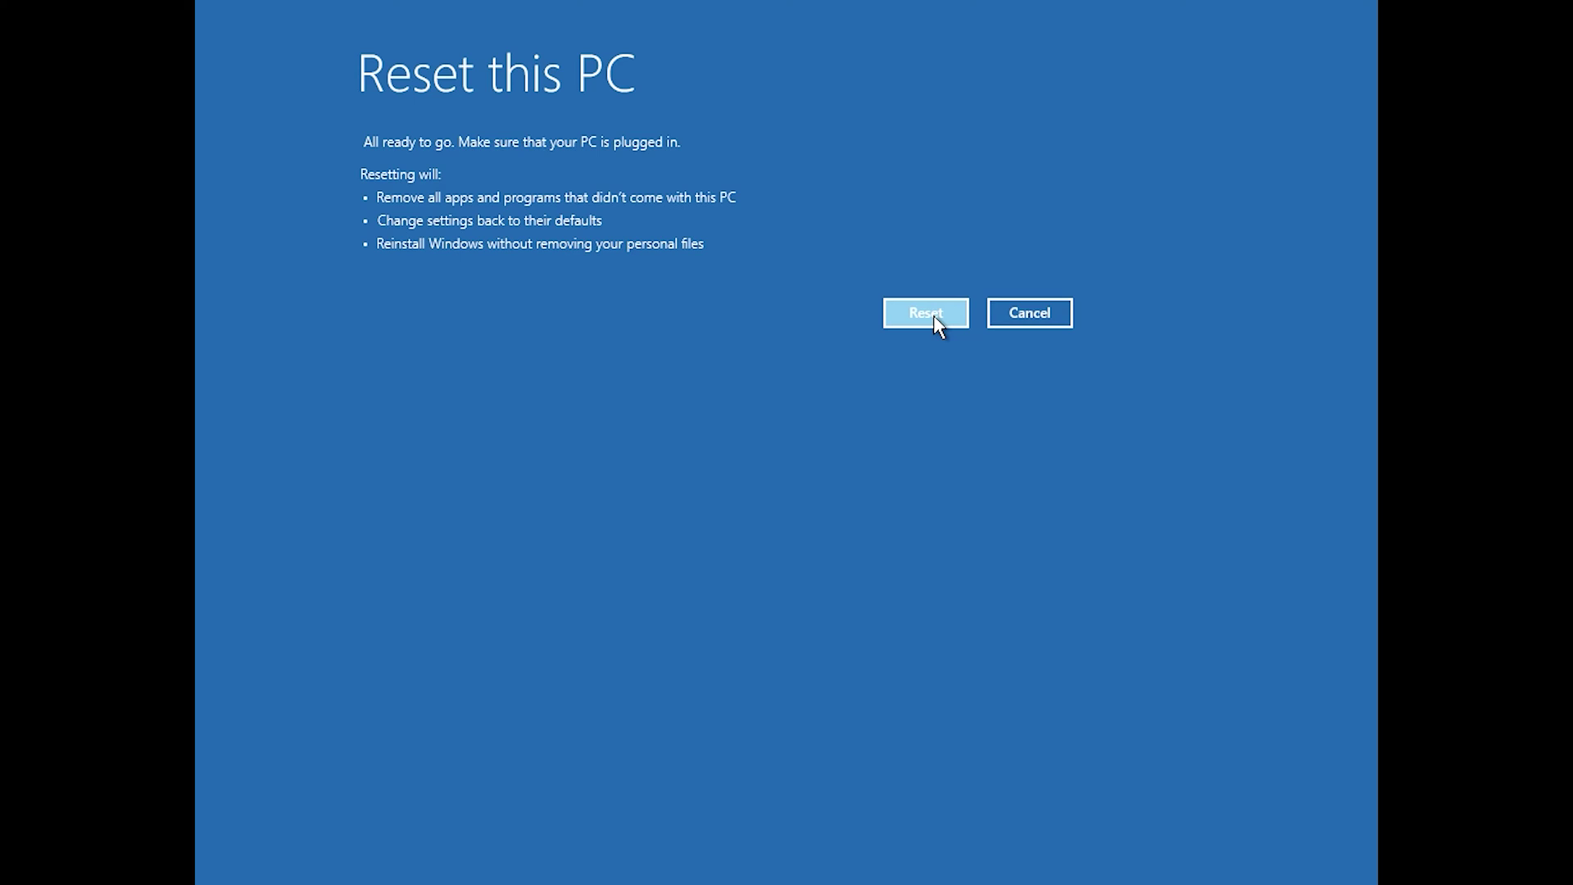